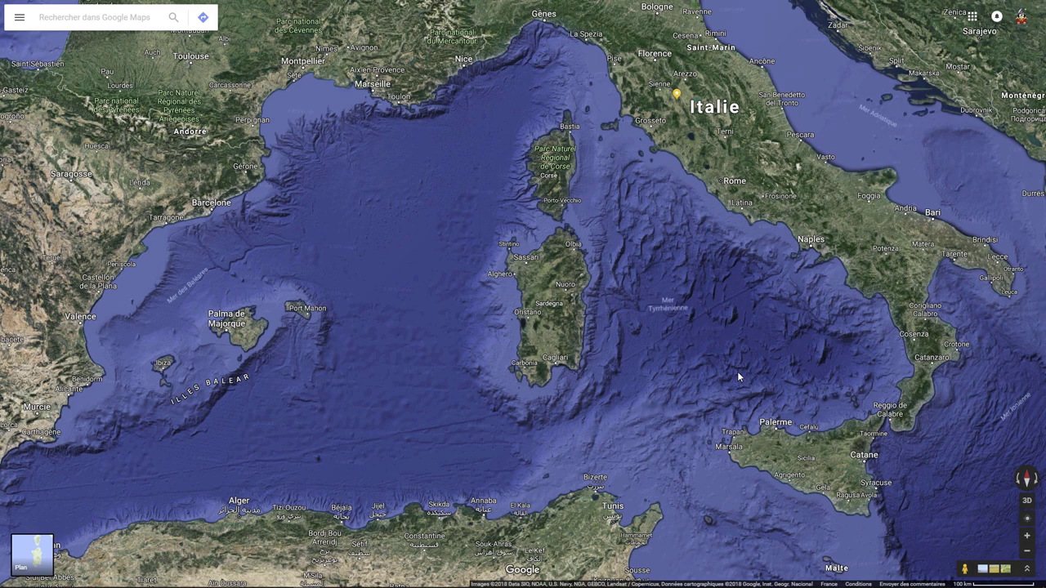
Zoom the satellite map from the Mediterranean to northern Sardinia, framing the Castelsardo harbour closely.
scroll(573, 311, "up", 5)
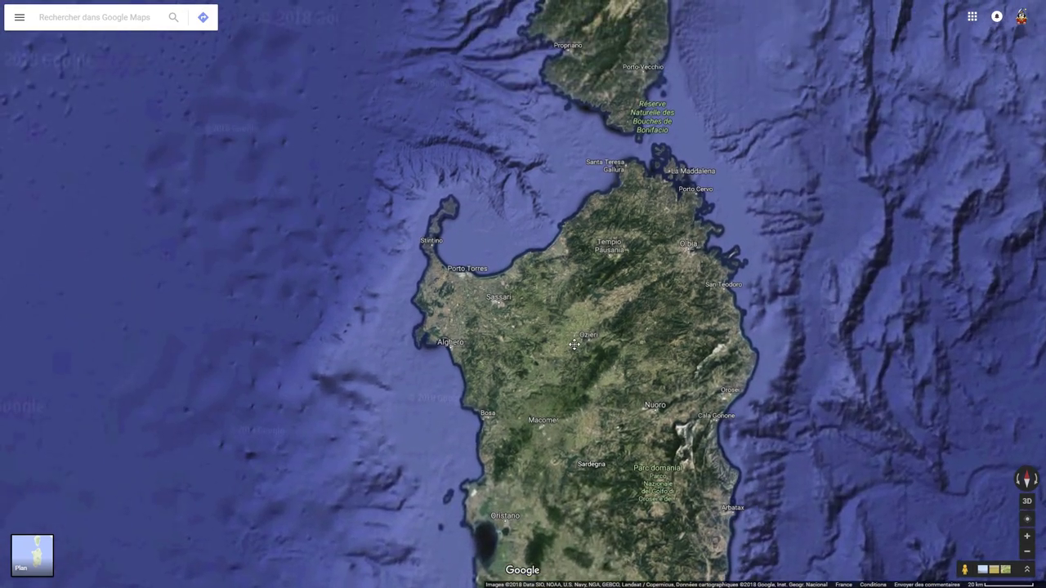
scroll(585, 276, "up", 3)
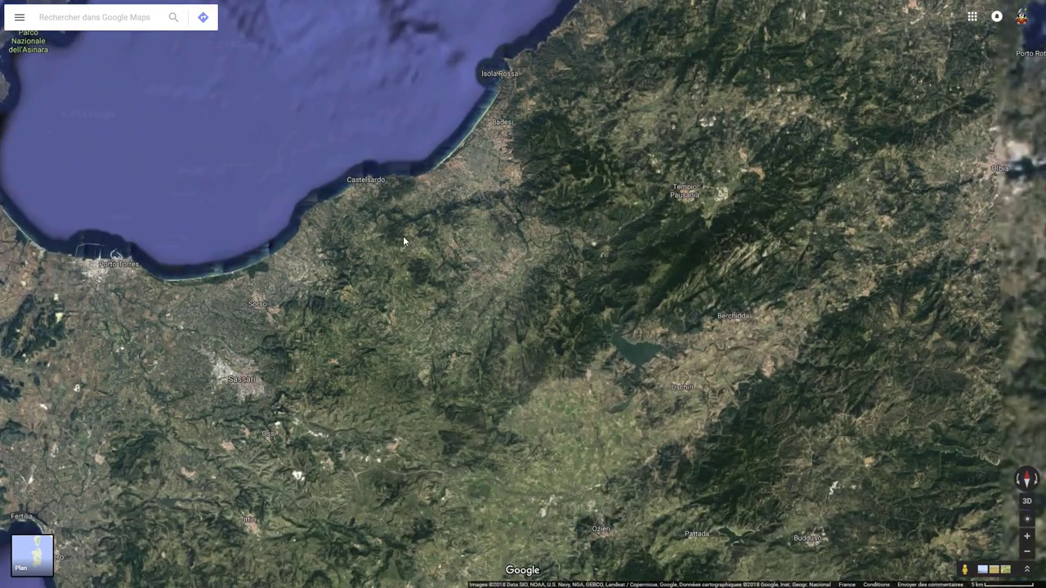
left_click_drag(402, 235, 629, 238)
scroll(596, 164, "up", 3)
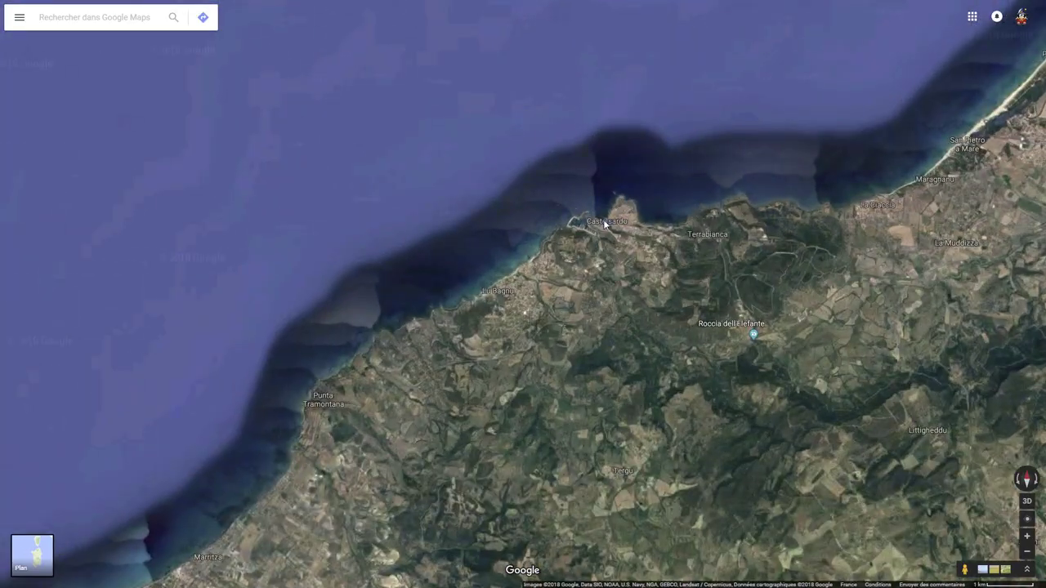
scroll(615, 231, "up", 3)
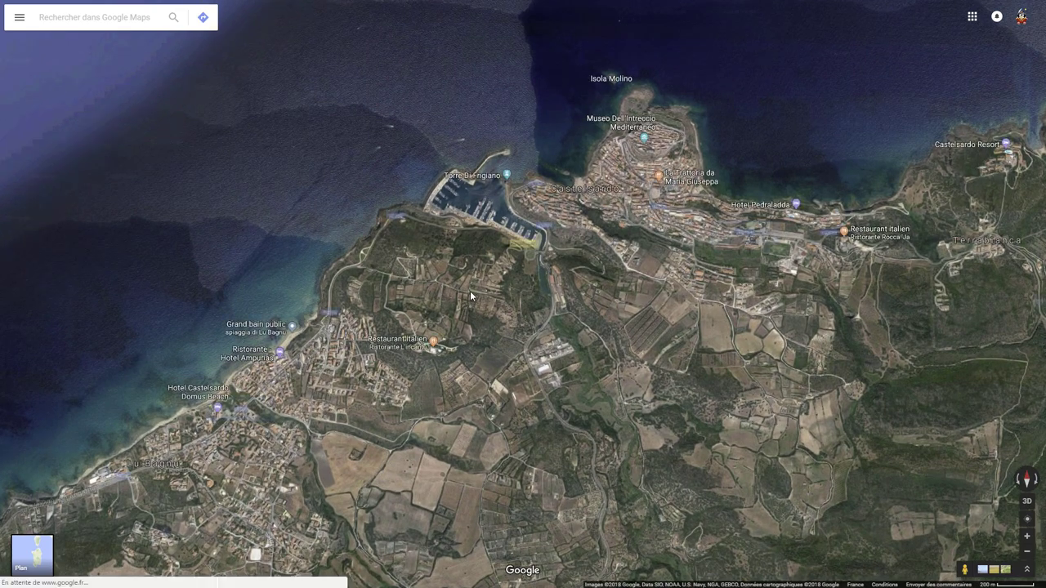
left_click_drag(470, 291, 573, 398)
scroll(507, 359, "up", 2)
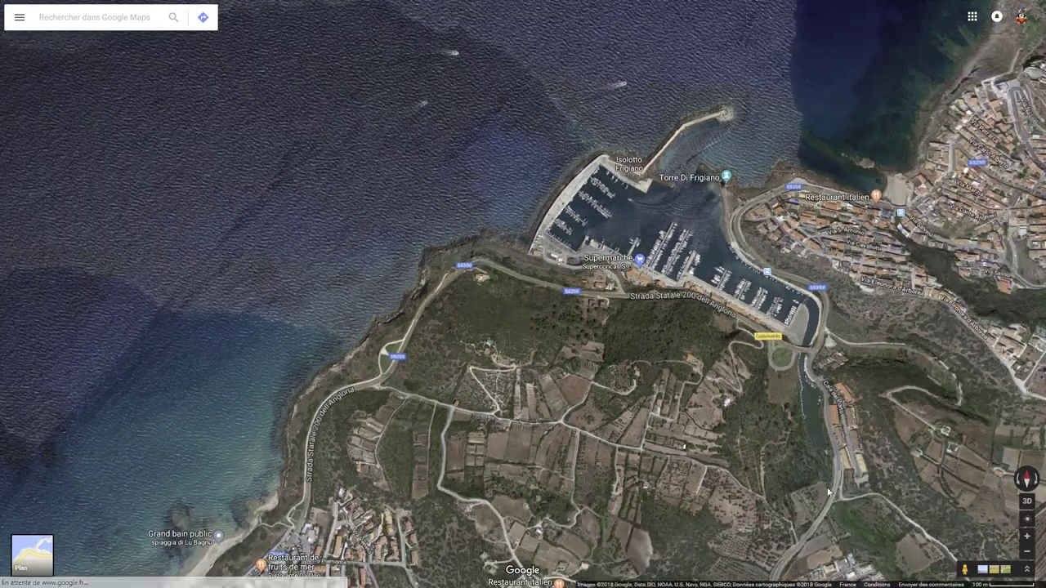
Drop into Street View on Strada Statale 200, move forward twice toward town, then exit.
mouse_move(964, 569)
left_mouse_down()
mouse_move(481, 245)
mouse_move(477, 227)
left_mouse_up()
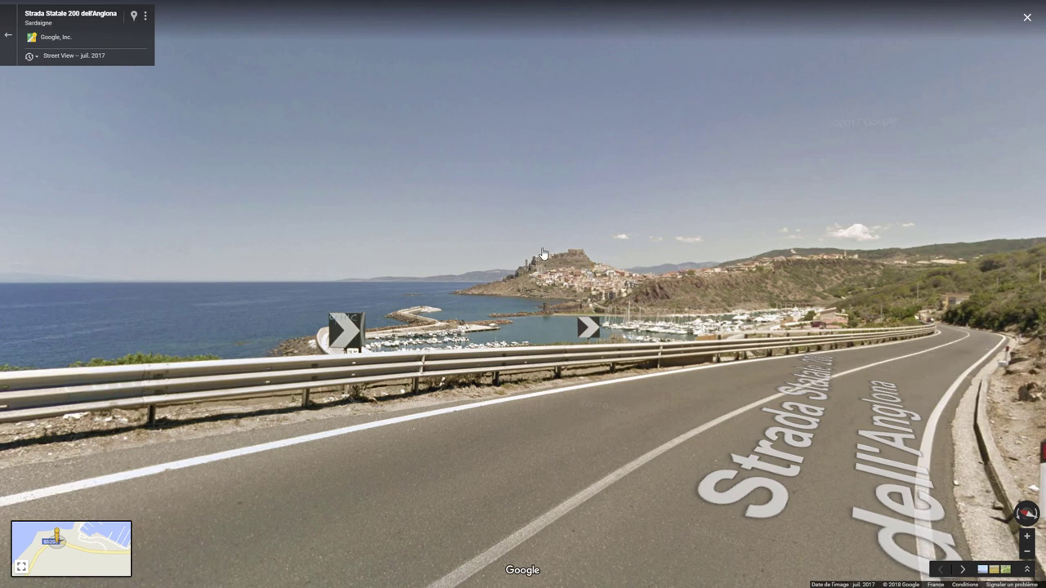
left_click(611, 312)
left_click(610, 312)
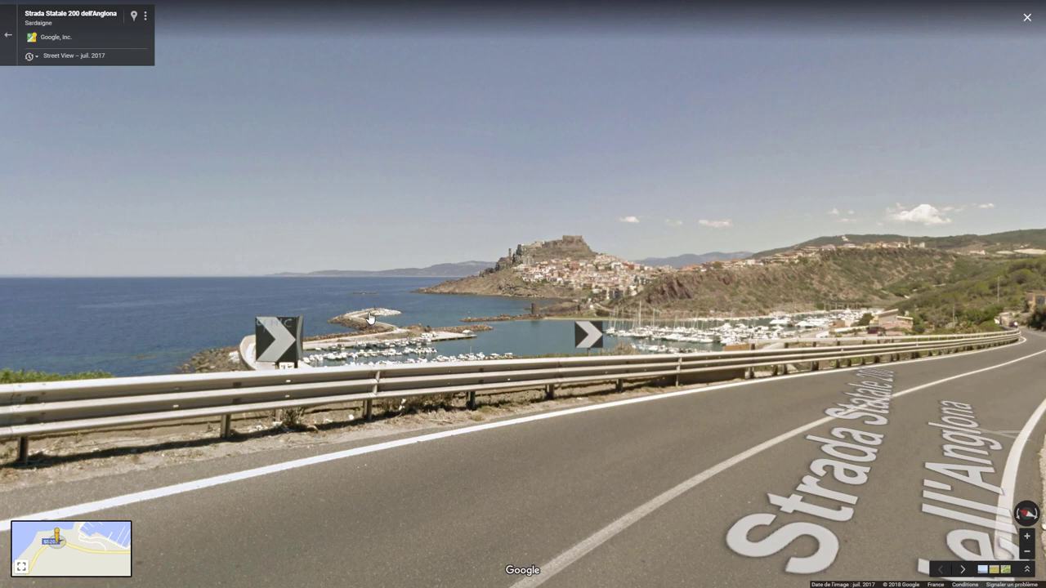
left_click(8, 34)
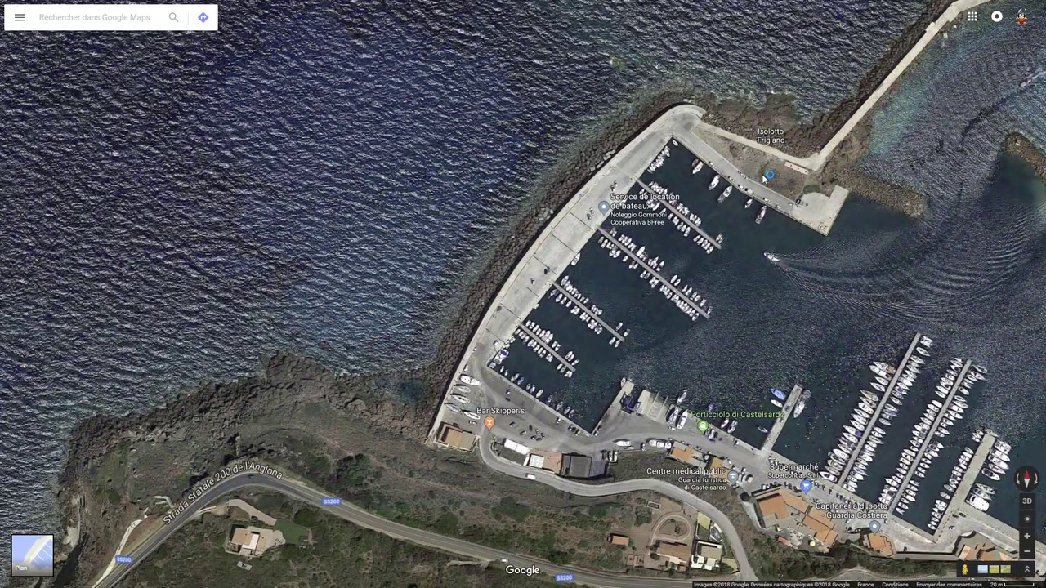
Bring the breakwater and Torre Di Frigiano into view, zooming in and out around them.
left_click_drag(761, 173, 393, 366)
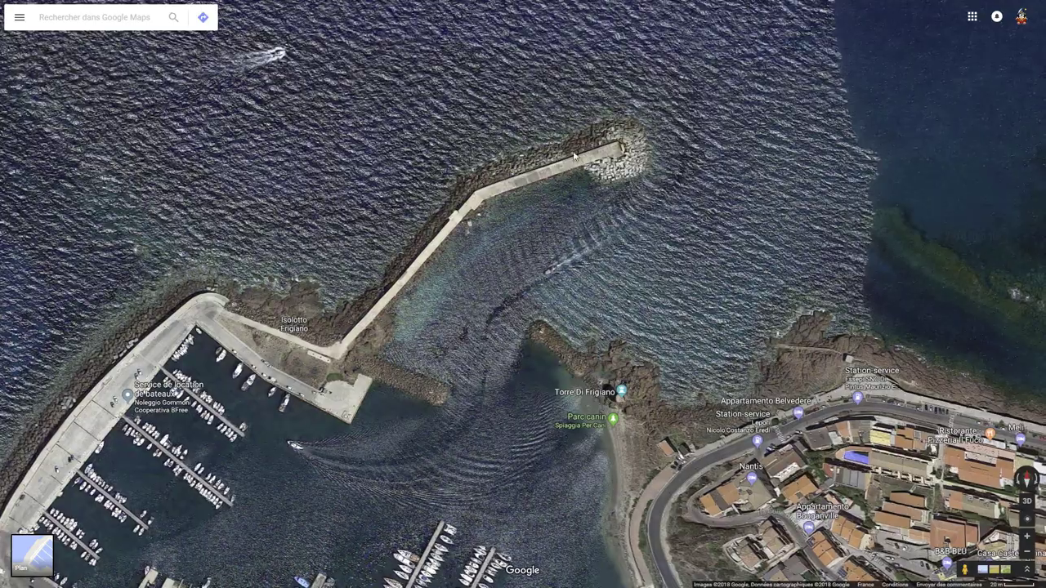
scroll(525, 234, "down", 2)
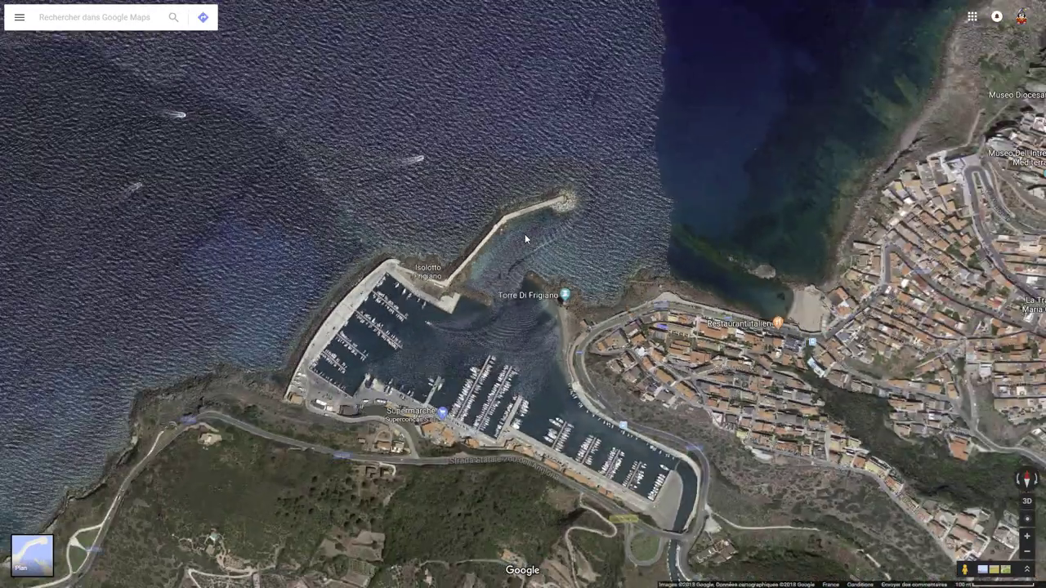
scroll(567, 207, "up", 1)
scroll(566, 207, "up", 2)
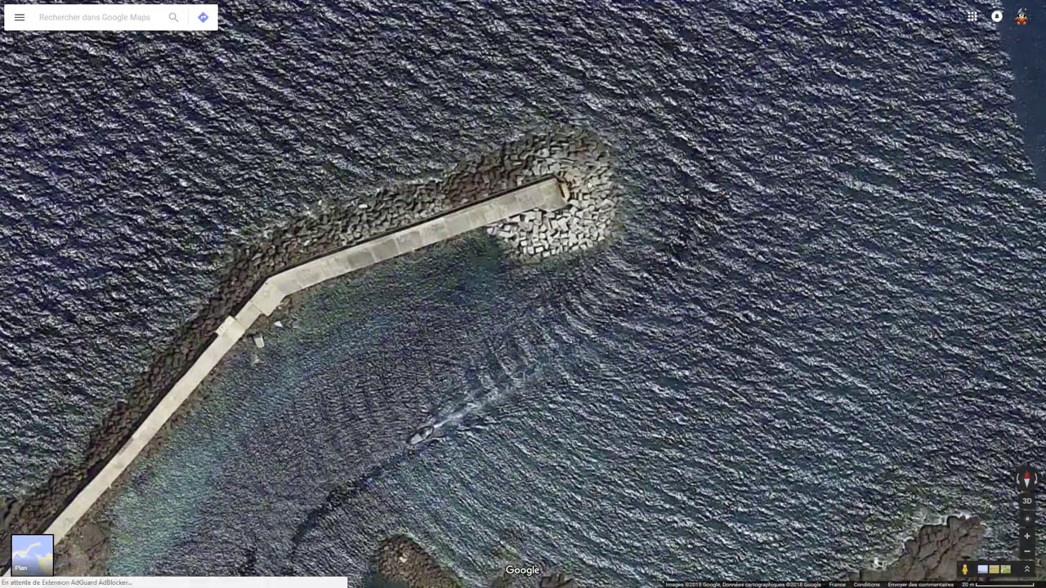
scroll(579, 236, "up", 1)
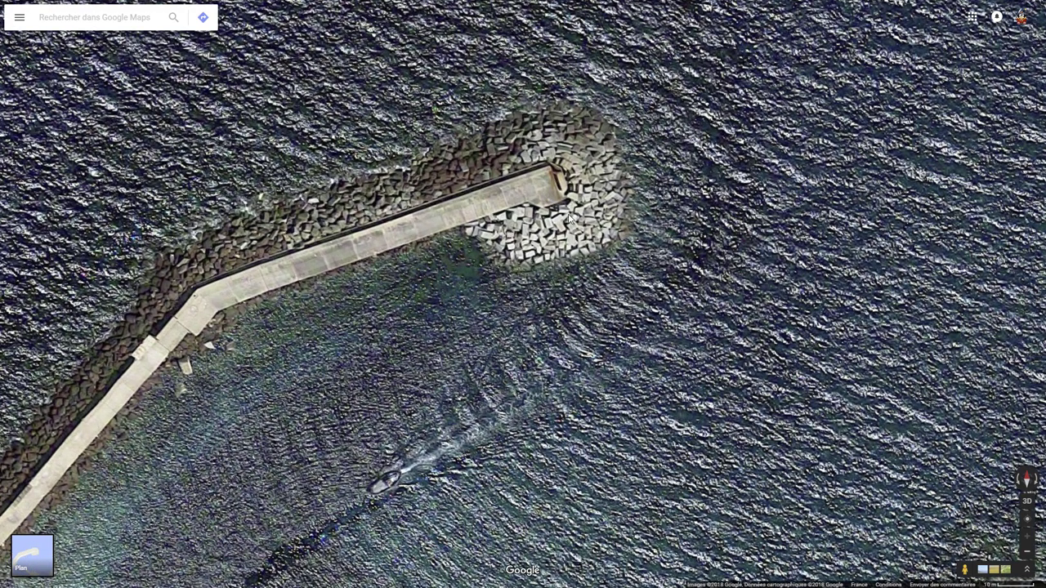
scroll(564, 211, "down", 1)
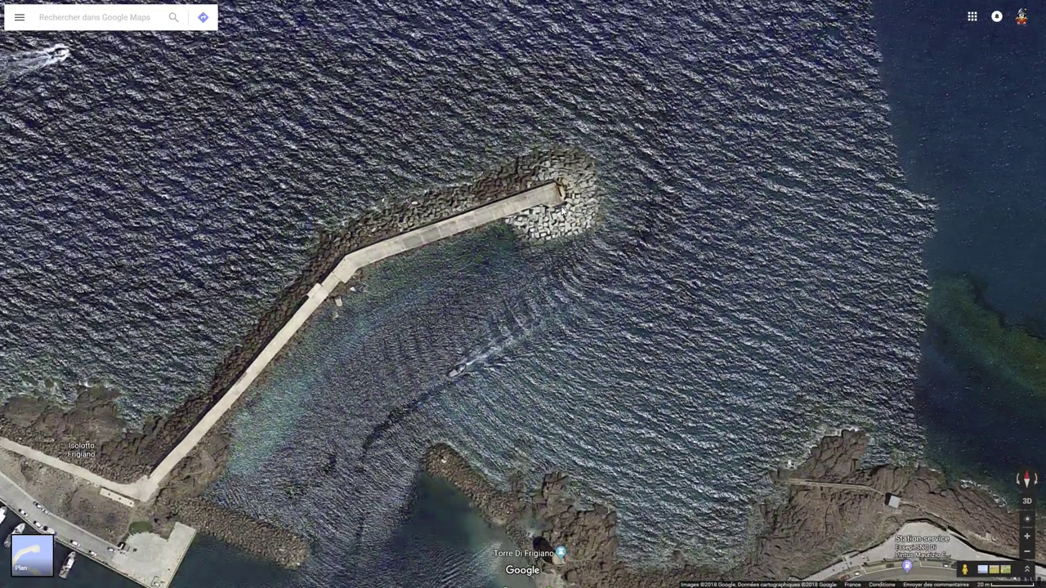
scroll(562, 211, "down", 1)
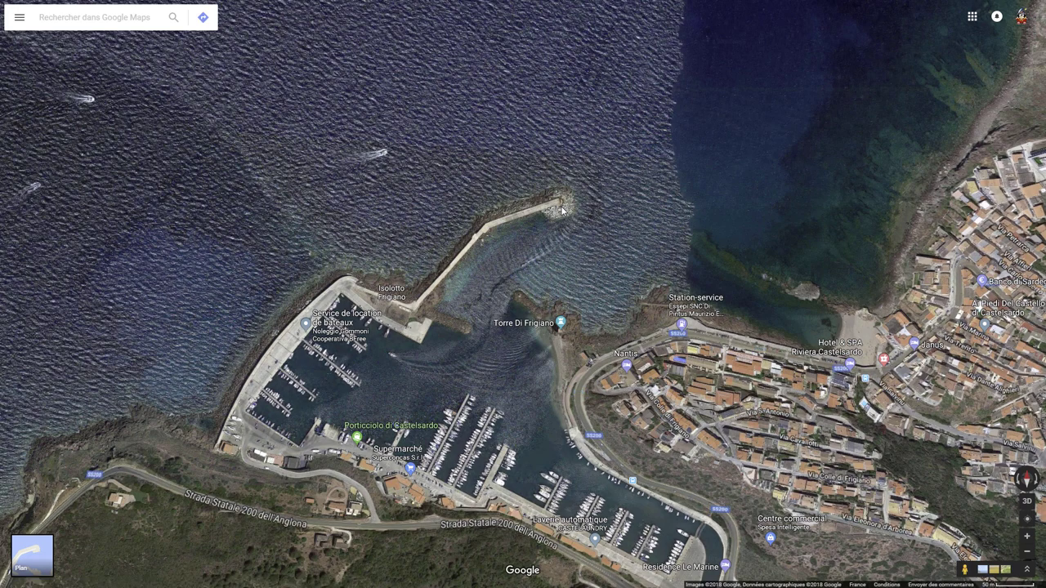
scroll(562, 211, "down", 1)
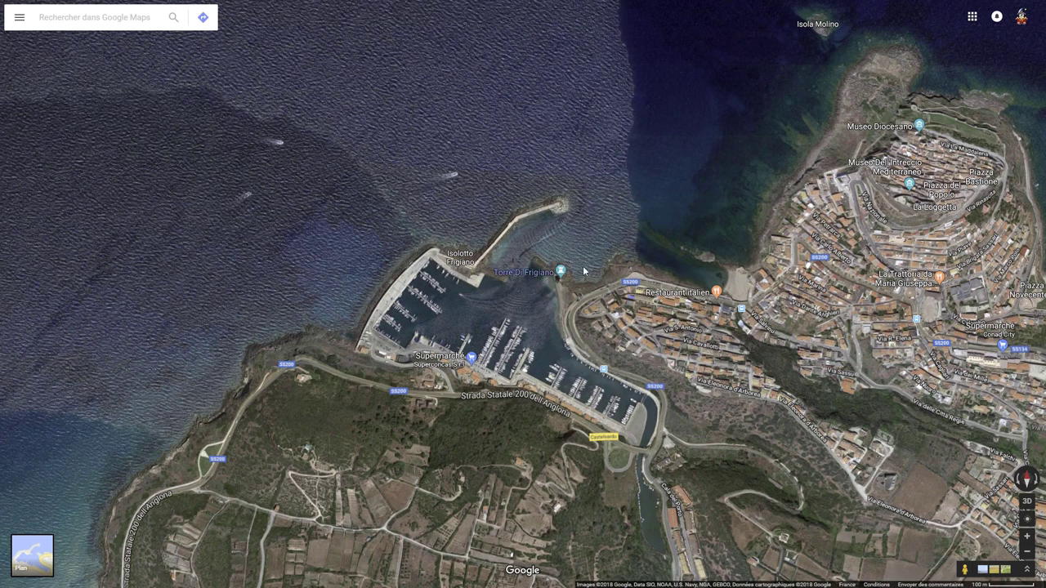
Re-centre the satellite view on the breakwater with the marina around it.
scroll(585, 220, "up", 2)
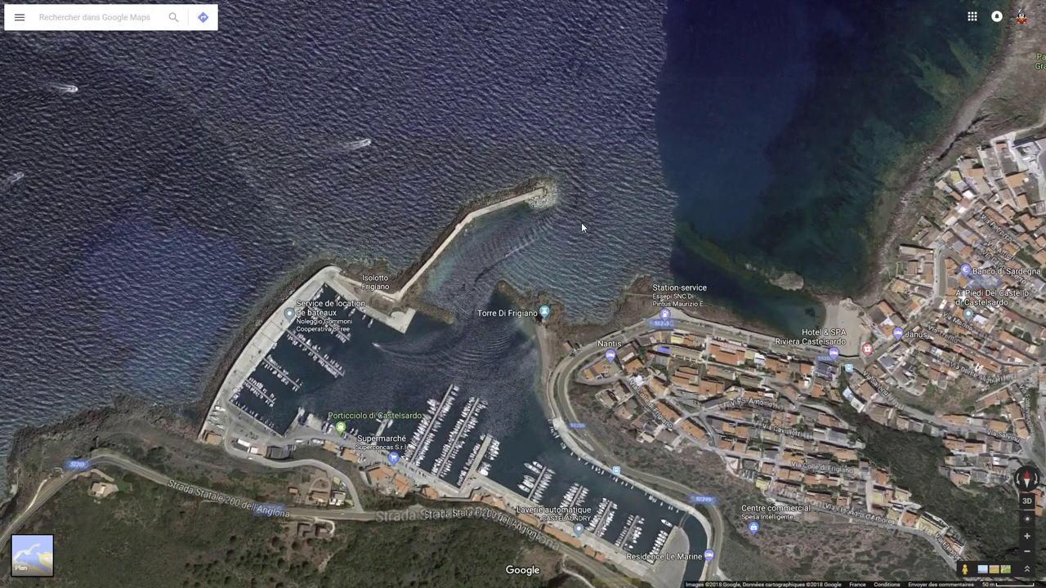
left_click_drag(607, 236, 491, 275)
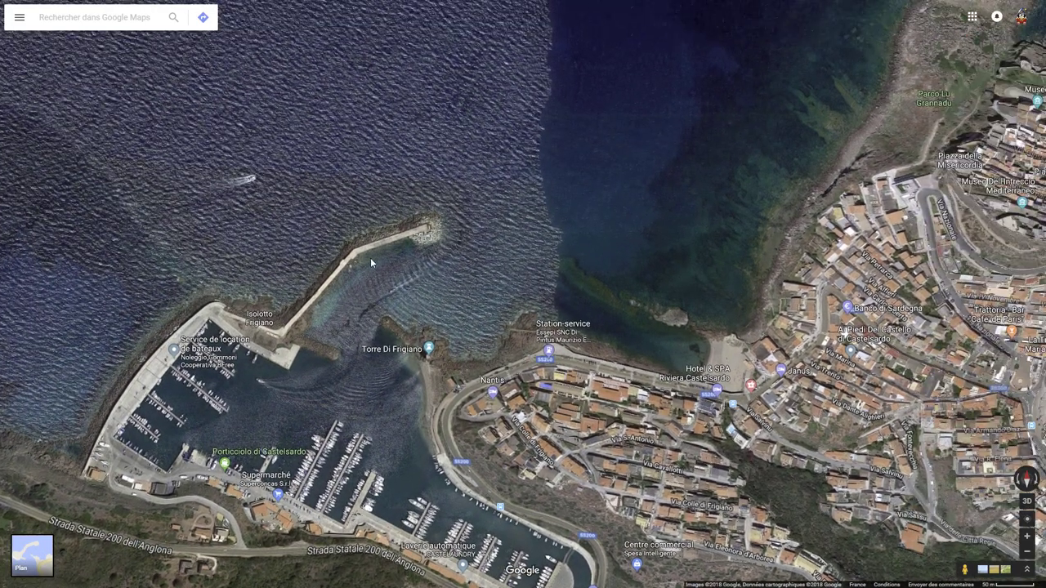
scroll(648, 208, "down", 2)
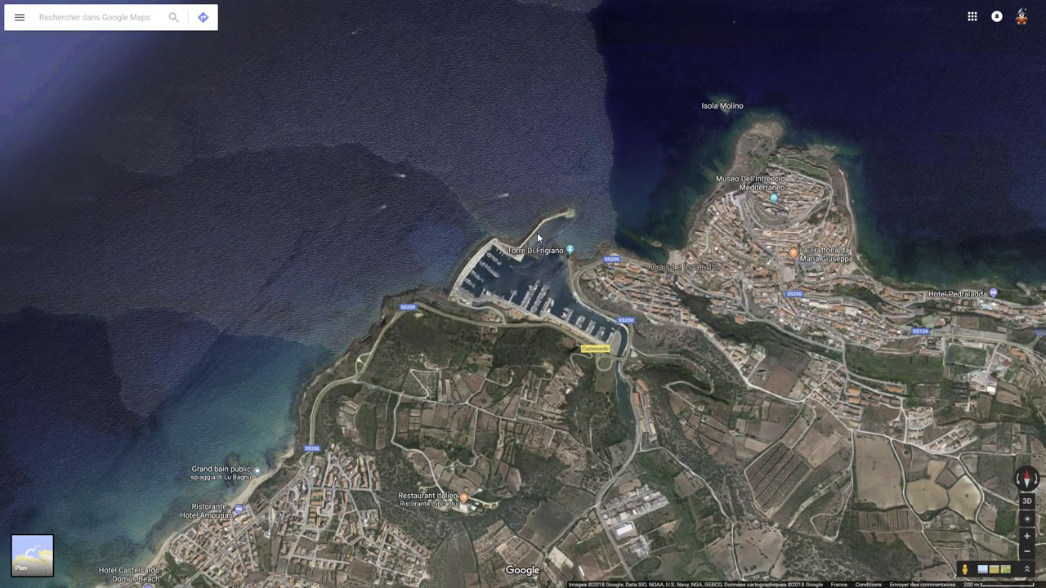
scroll(537, 233, "up", 2)
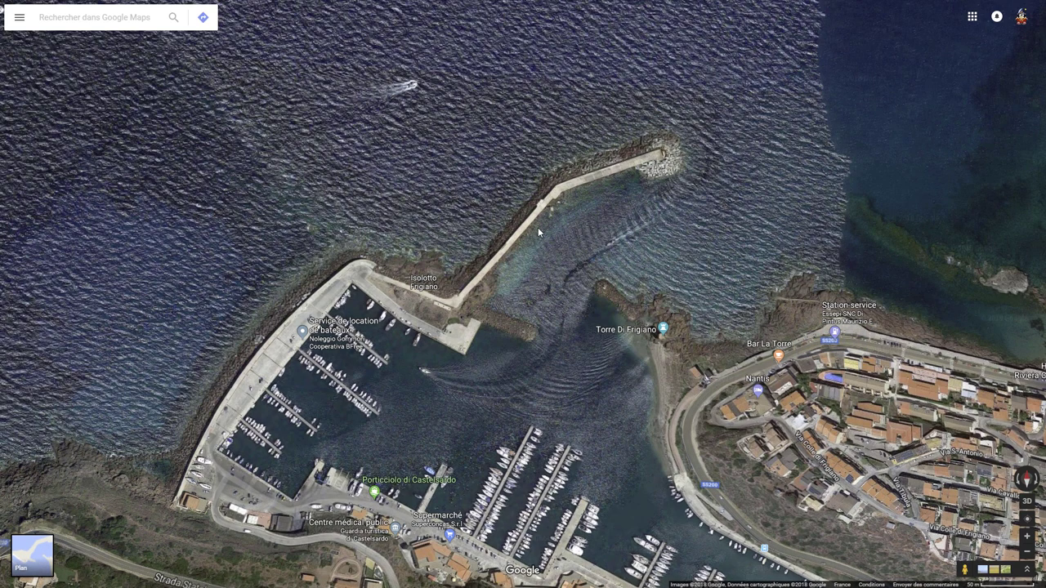
scroll(538, 214, "down", 2)
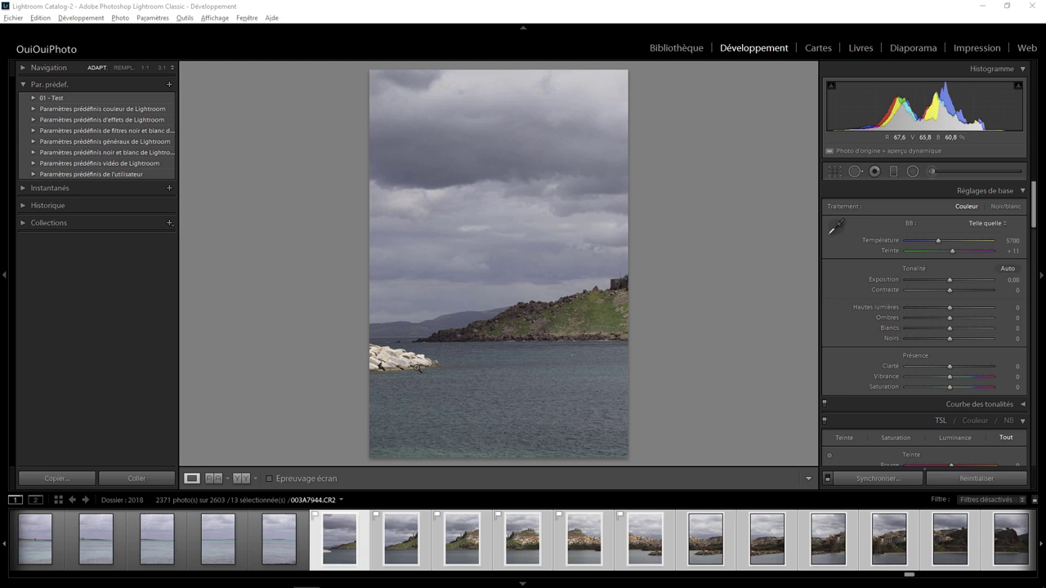
Browse filmstrip photos 003A7946–003A7951, ending on 003A7948 of the castle above the village.
left_click(395, 545)
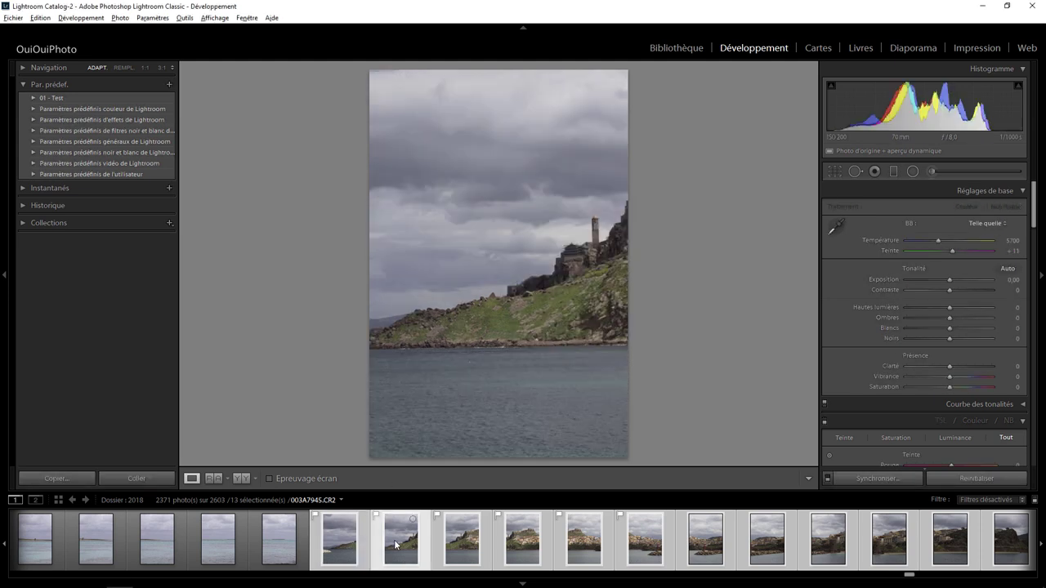
left_click(455, 547)
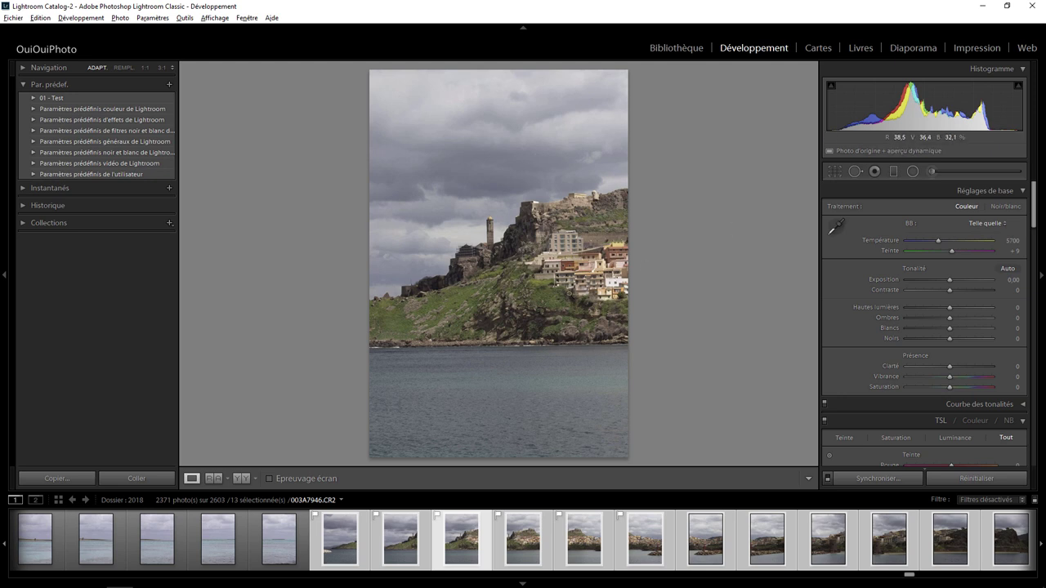
left_click(539, 539)
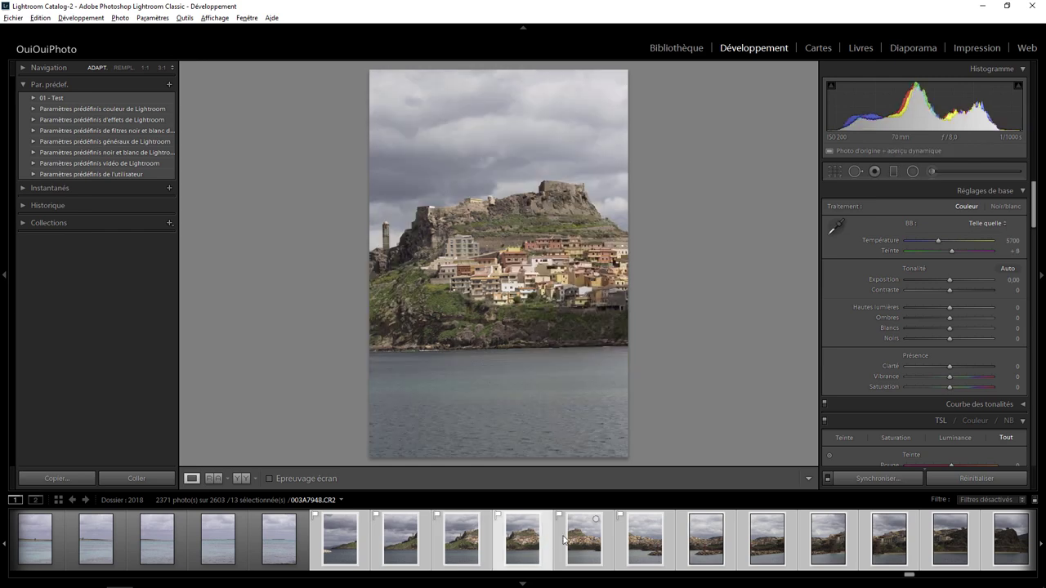
left_click(591, 538)
left_click(654, 541)
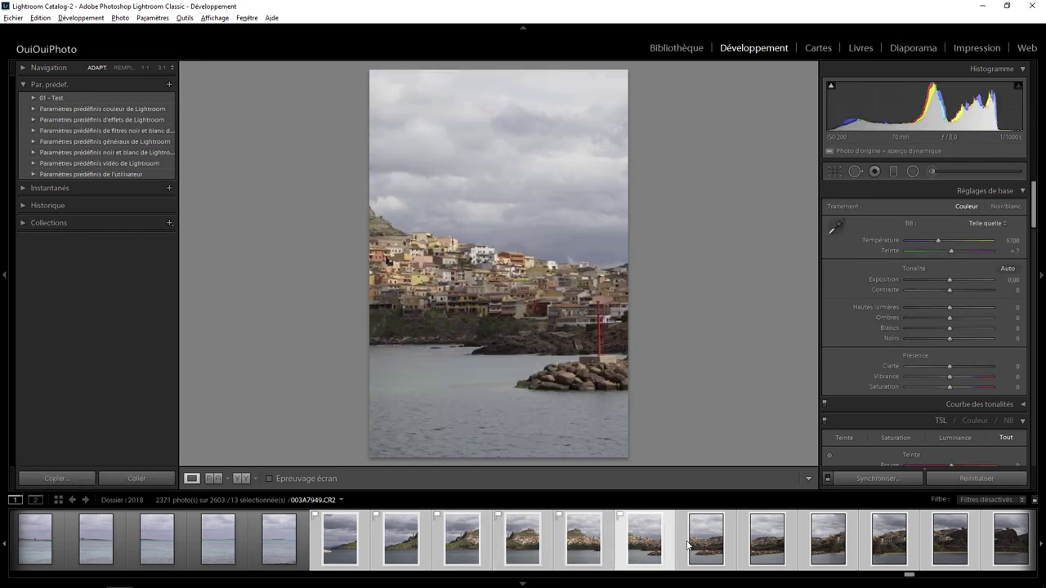
left_click(689, 545)
left_click(757, 549)
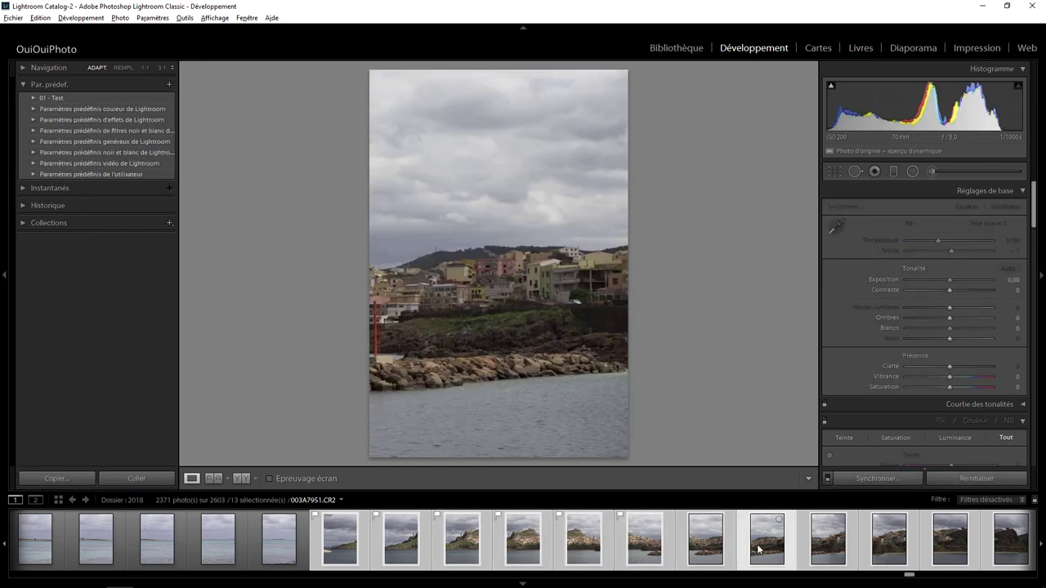
left_click(469, 545)
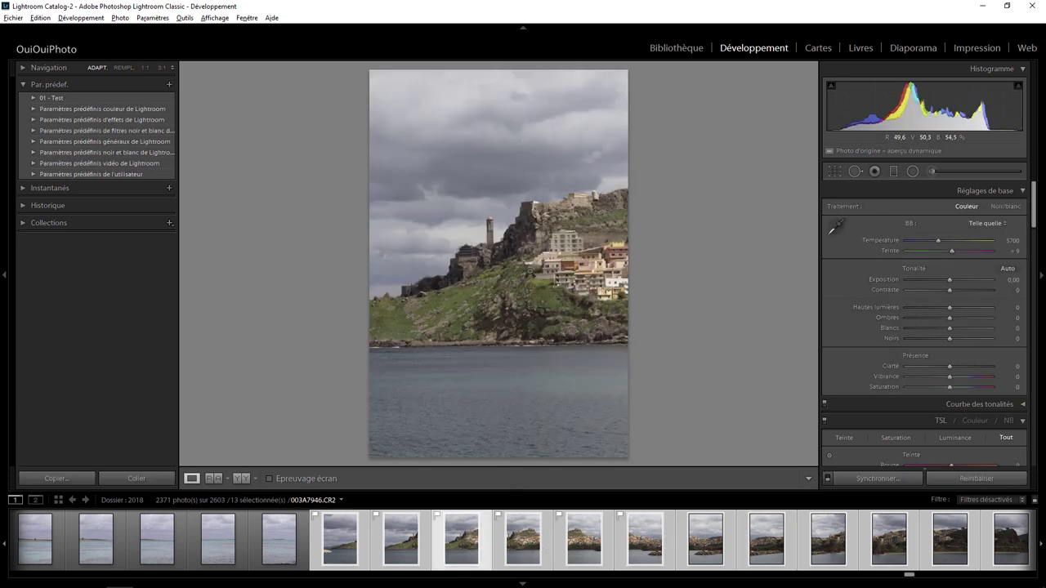
left_click(527, 537)
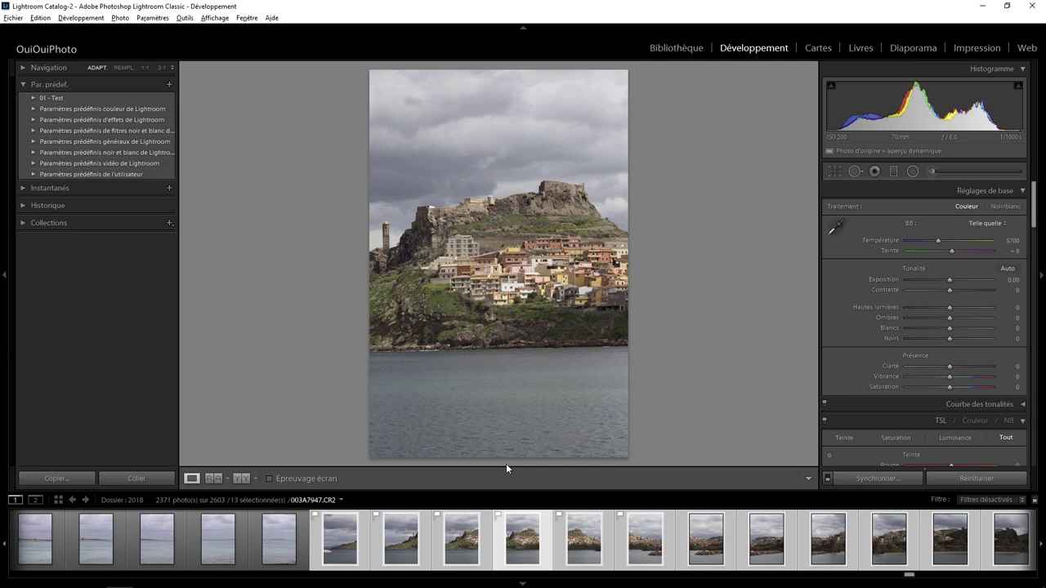
left_click(587, 543)
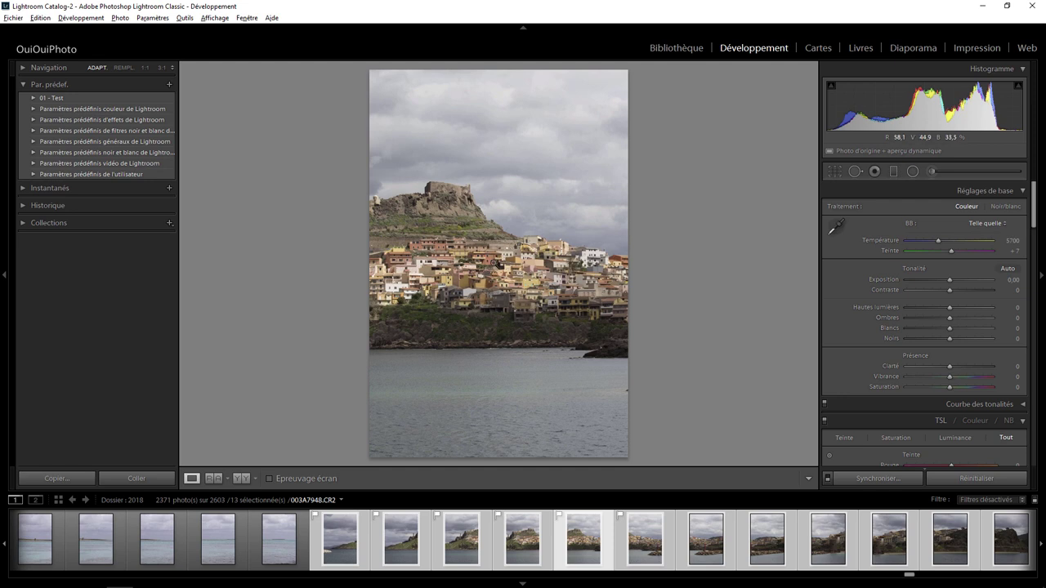
Step through the headland and breakwater shots, ending on 003A7951 of the town houses.
left_click(358, 533)
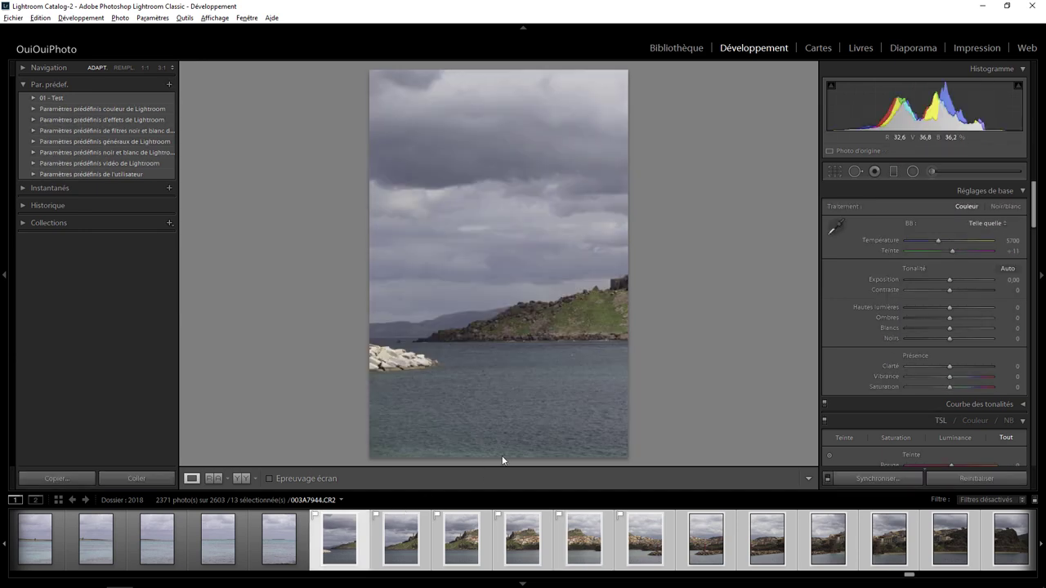
key("Right")
key("Right")
key("Right")
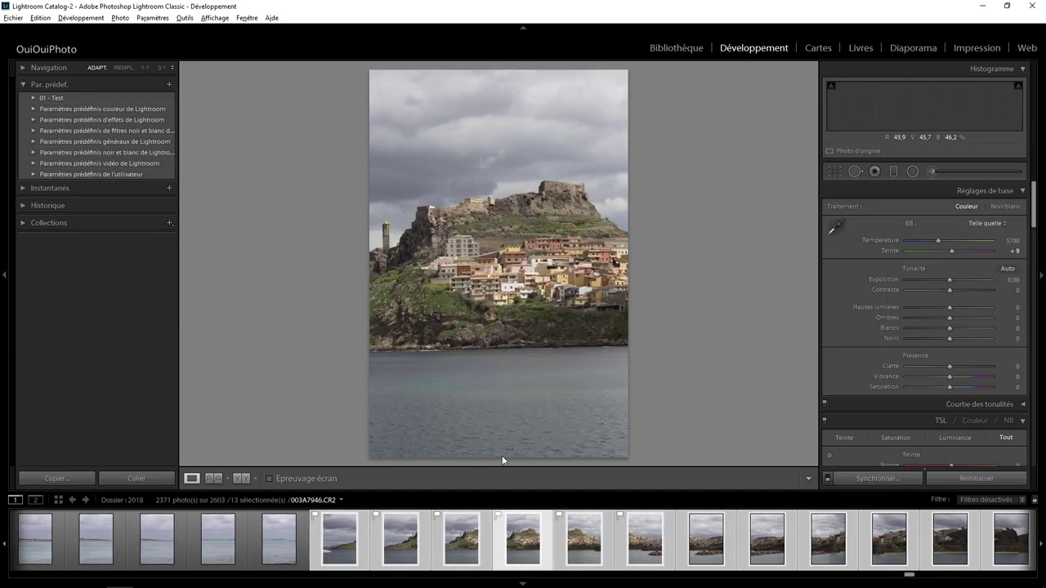
key("Right")
key("Right")
key("Right")
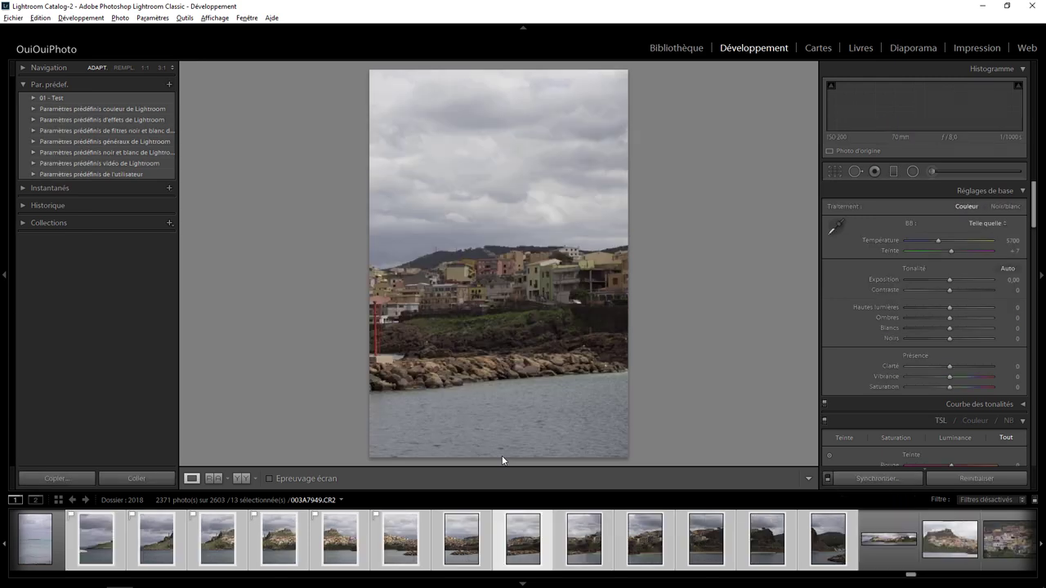
key("Right")
key("Right")
key("Right")
key("Right")
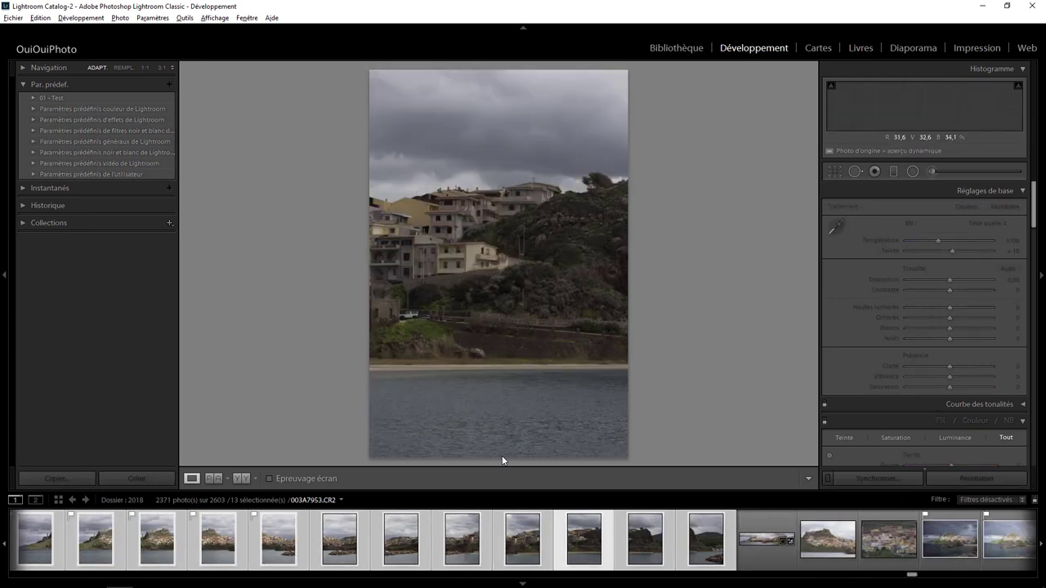
key("Right")
key("Right")
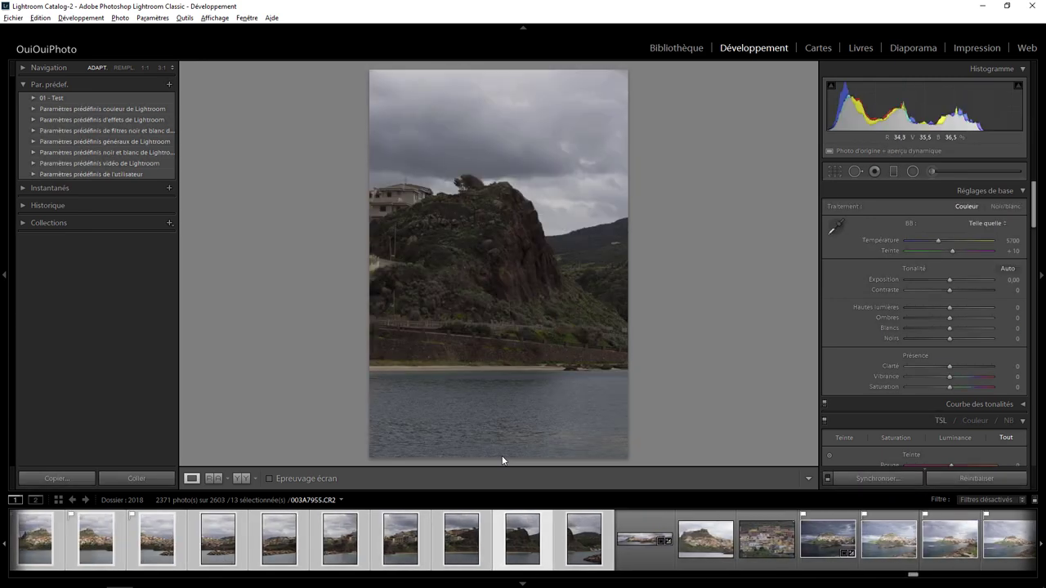
key("Right")
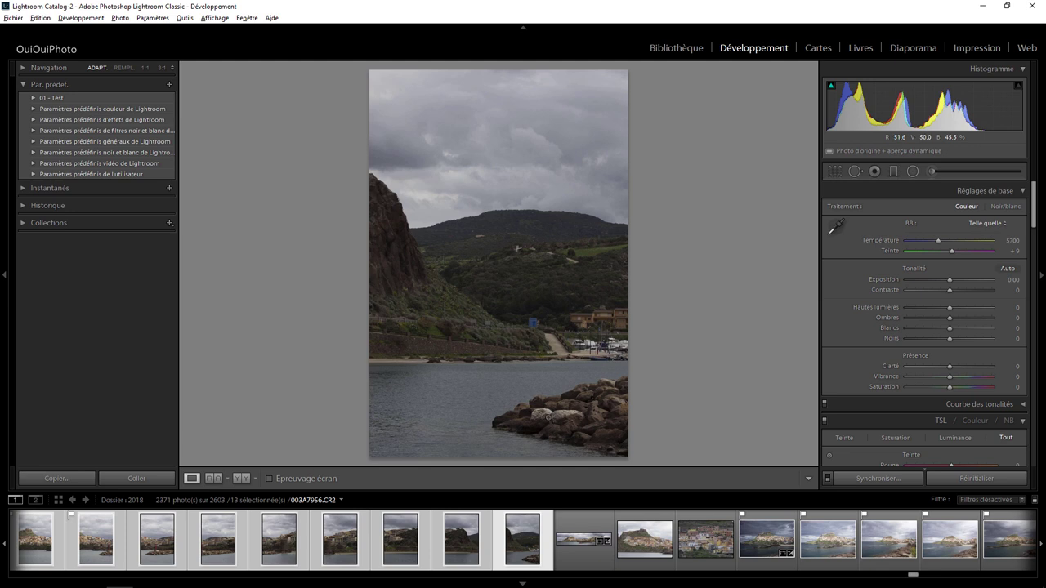
left_click(217, 544)
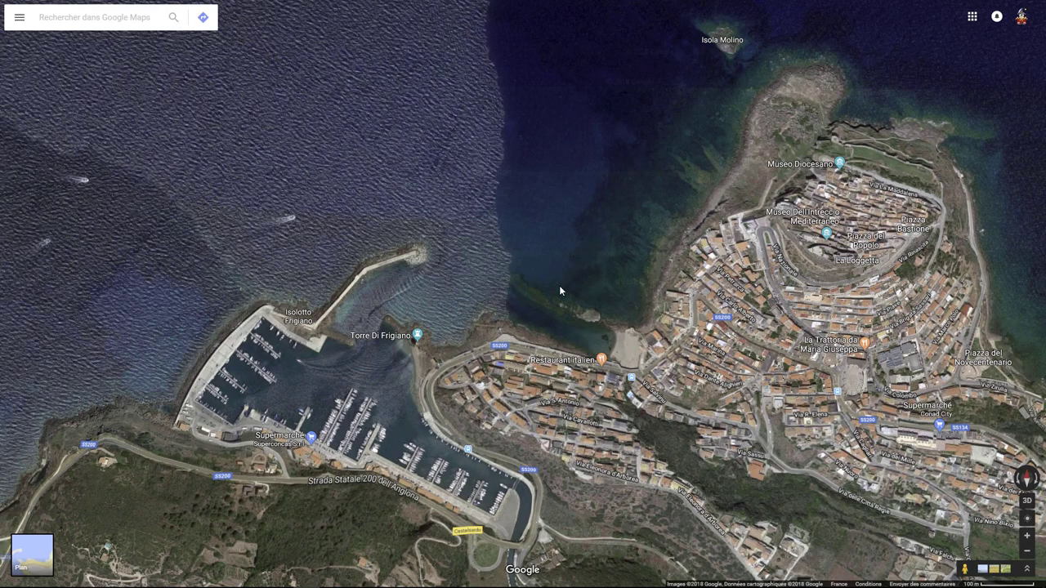
Measure from the harbour breakwater to the old town with Mesurer une distance: 814,42 m.
right_click(356, 280)
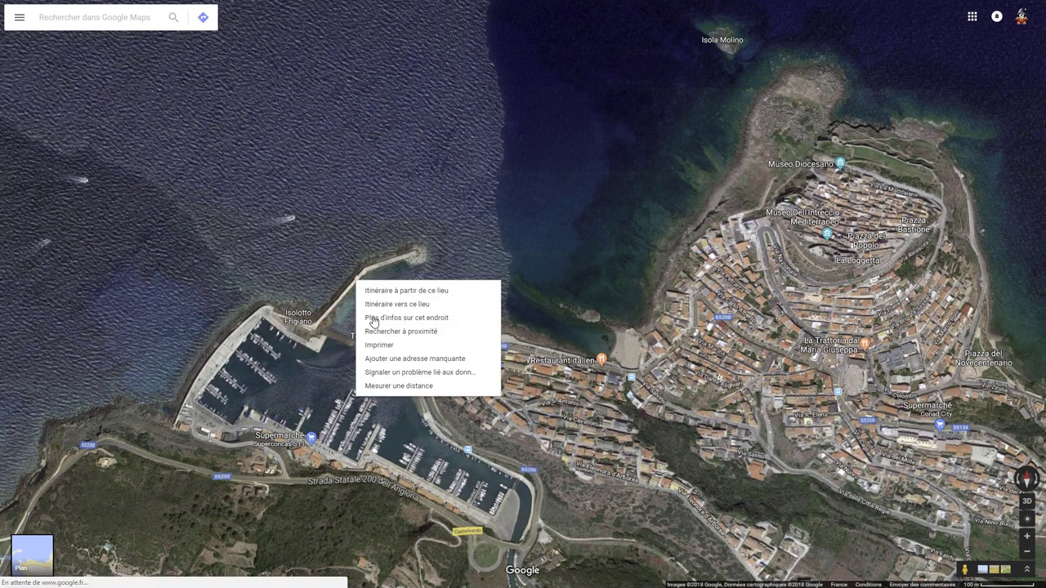
left_click(387, 386)
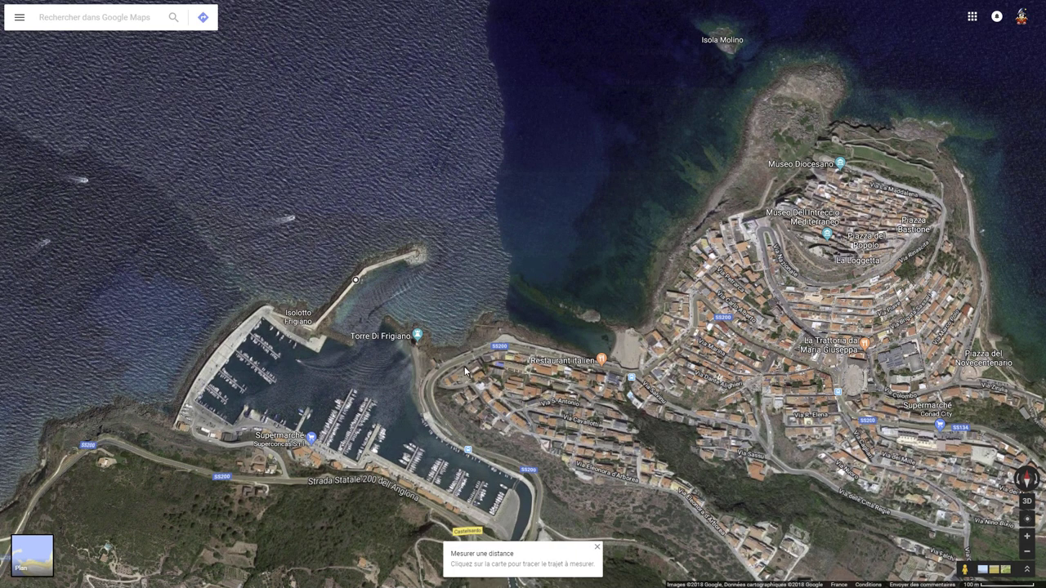
left_click_drag(465, 367, 477, 358)
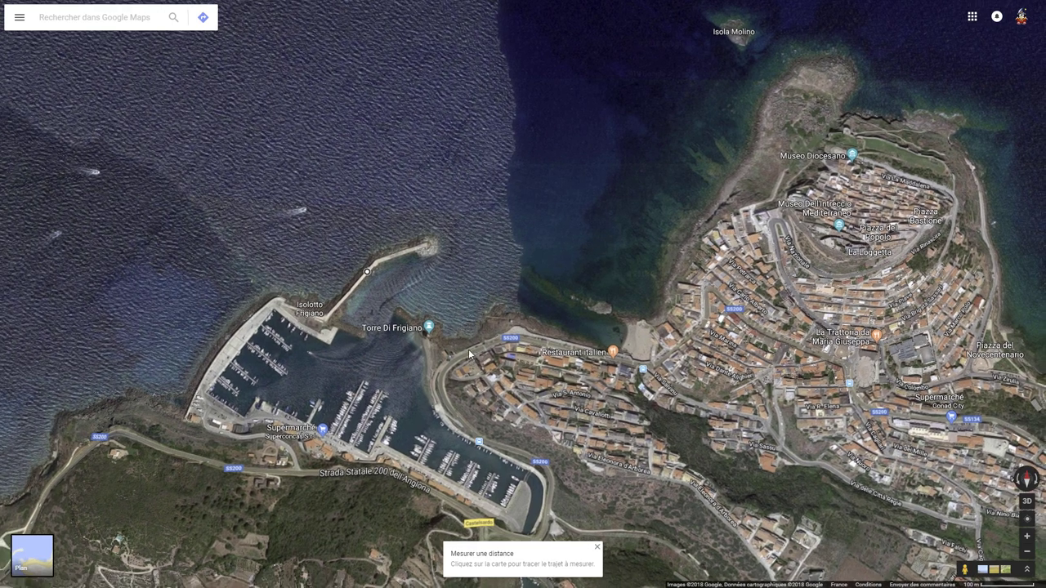
left_click(786, 194)
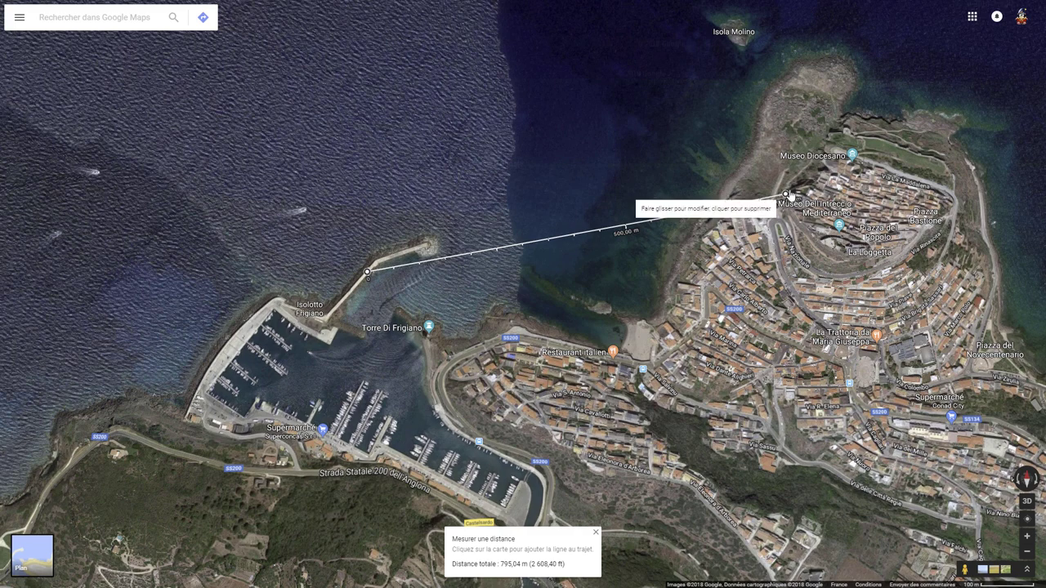
mouse_move(785, 196)
left_mouse_down()
mouse_move(694, 278)
mouse_move(439, 361)
mouse_move(427, 335)
left_mouse_up()
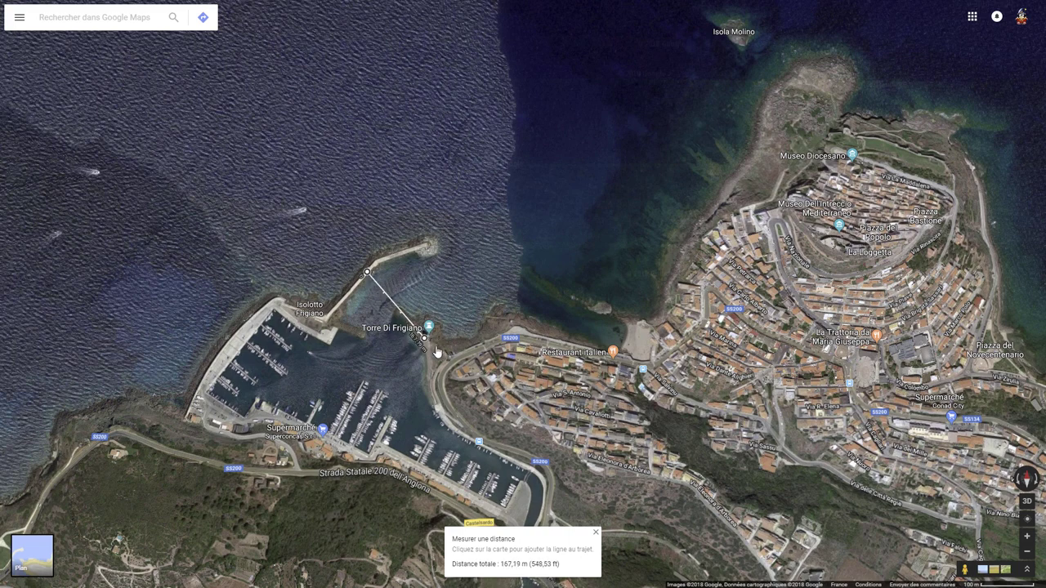
mouse_move(425, 334)
left_mouse_down()
mouse_move(436, 341)
mouse_move(834, 162)
mouse_move(815, 227)
left_mouse_up()
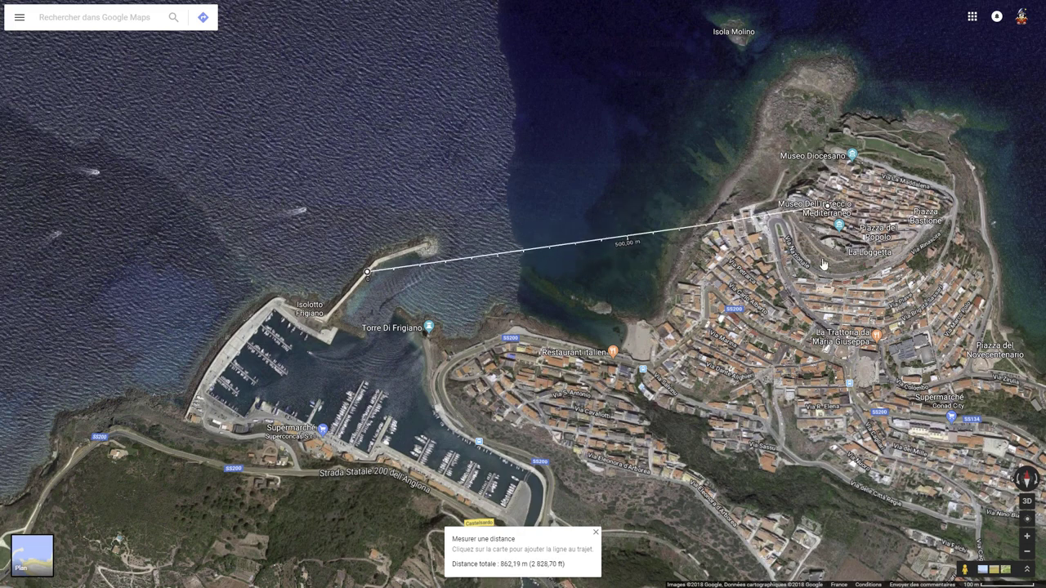
left_click_drag(815, 227, 803, 218)
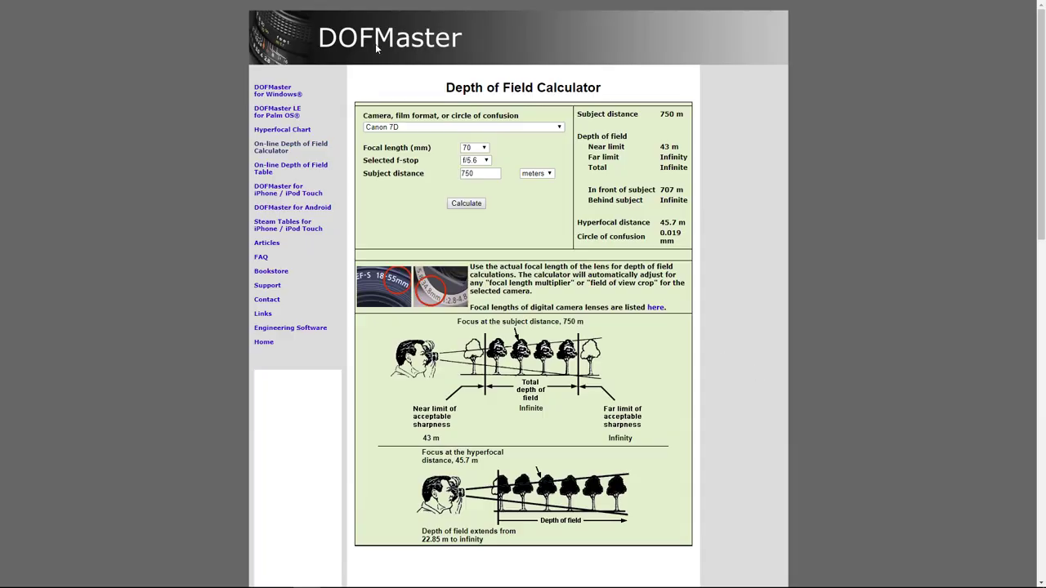
Confirm Canon 7D as the camera and 70 mm as the focal length in DOFMaster.
left_click(425, 129)
left_click(426, 130)
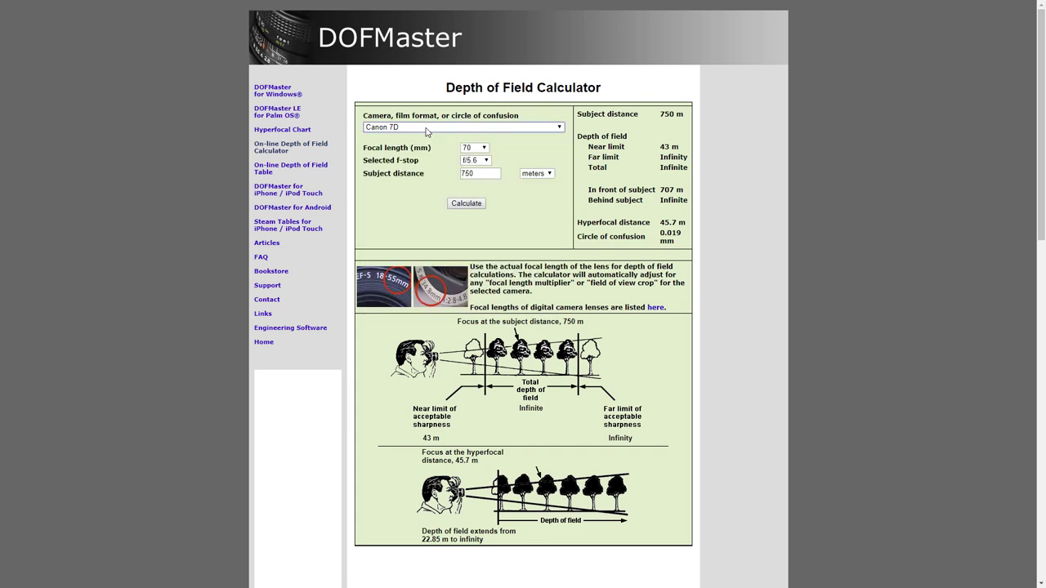
left_click(483, 150)
left_click(482, 149)
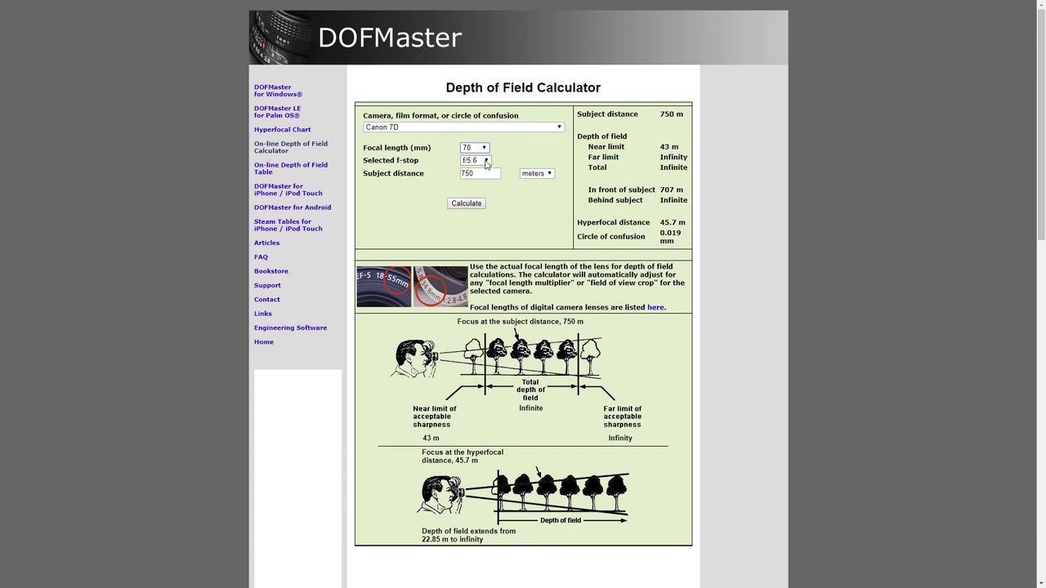
Set subject distance to 150 m, trying f/8 before settling back on f/5.6.
left_click(486, 162)
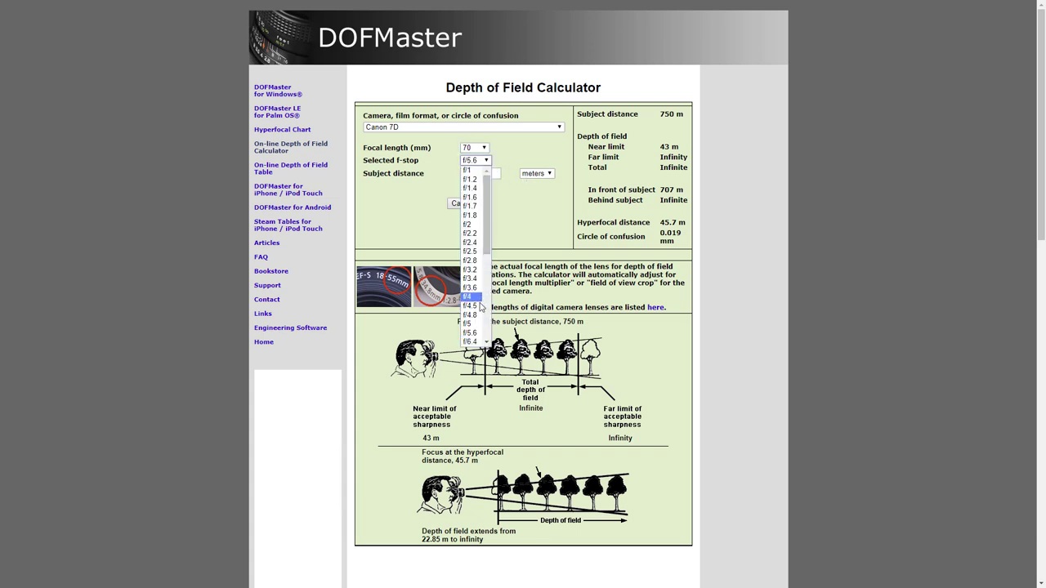
scroll(486, 337, "down", 2)
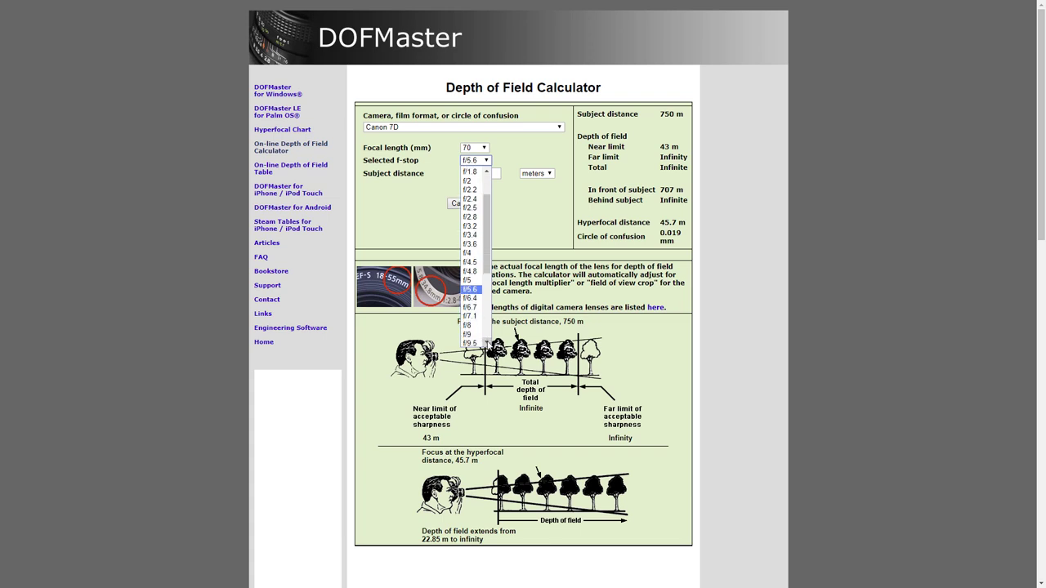
left_click(472, 326)
left_click_drag(493, 173, 457, 177)
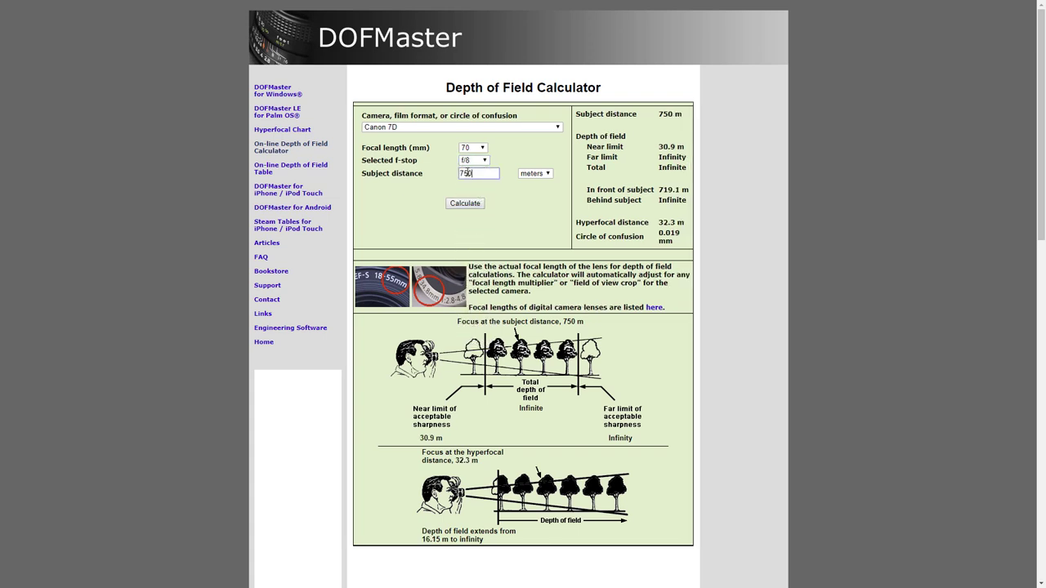
type("15")
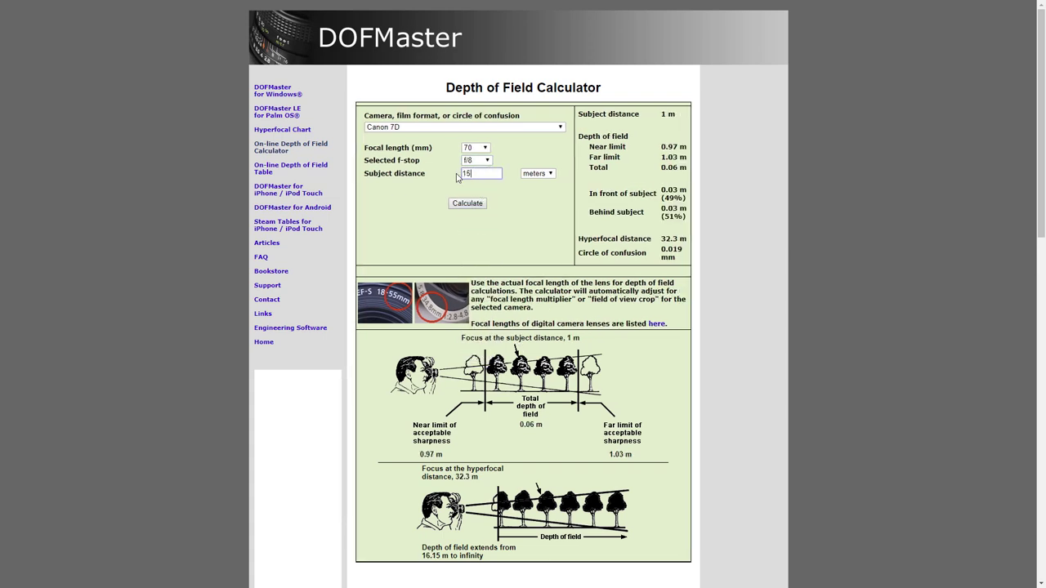
type("0")
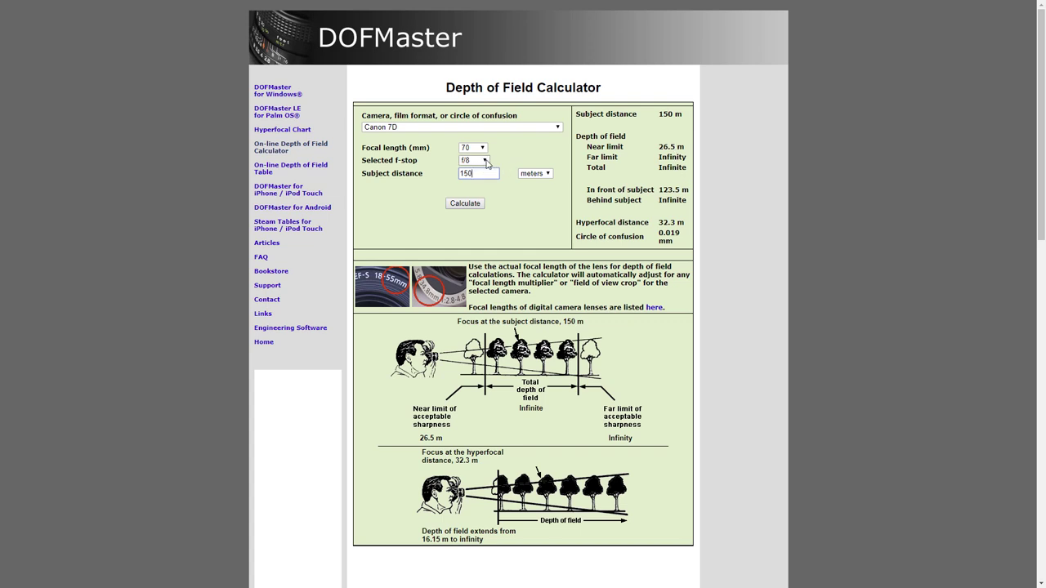
left_click(486, 162)
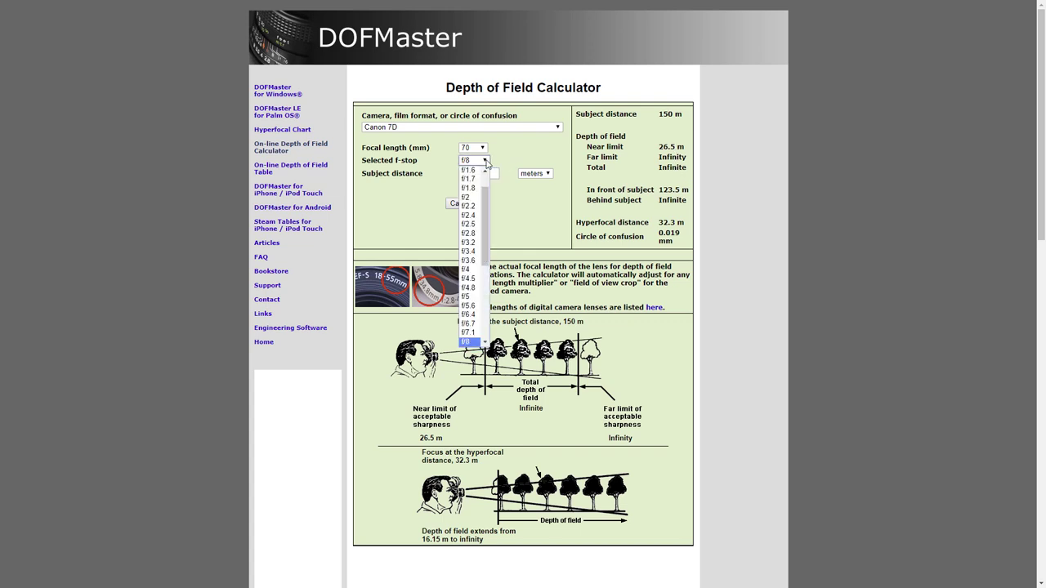
left_click(474, 306)
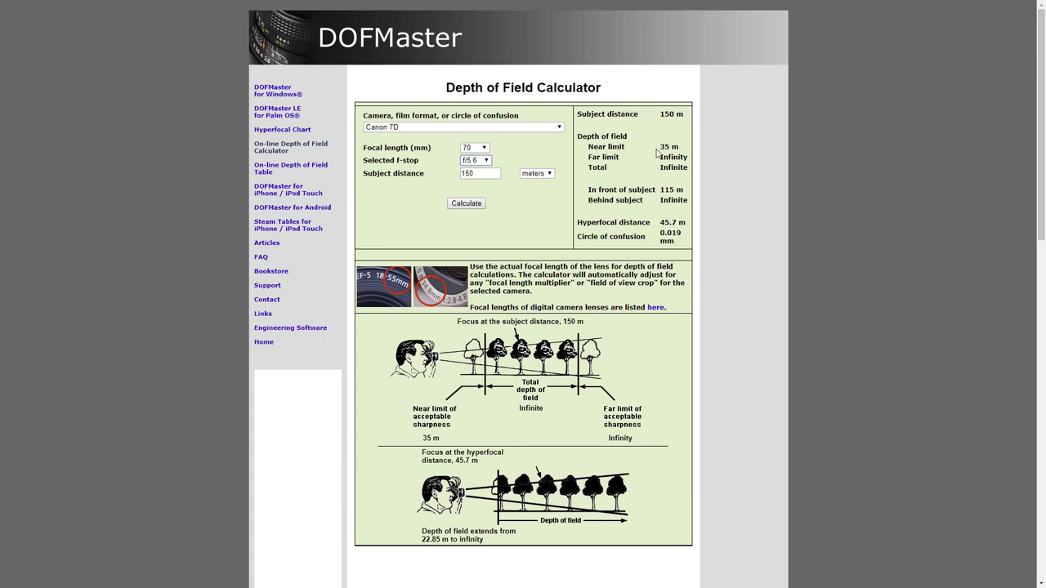
Keep f/5.6 and change the subject distance to 750 m.
left_click(487, 160)
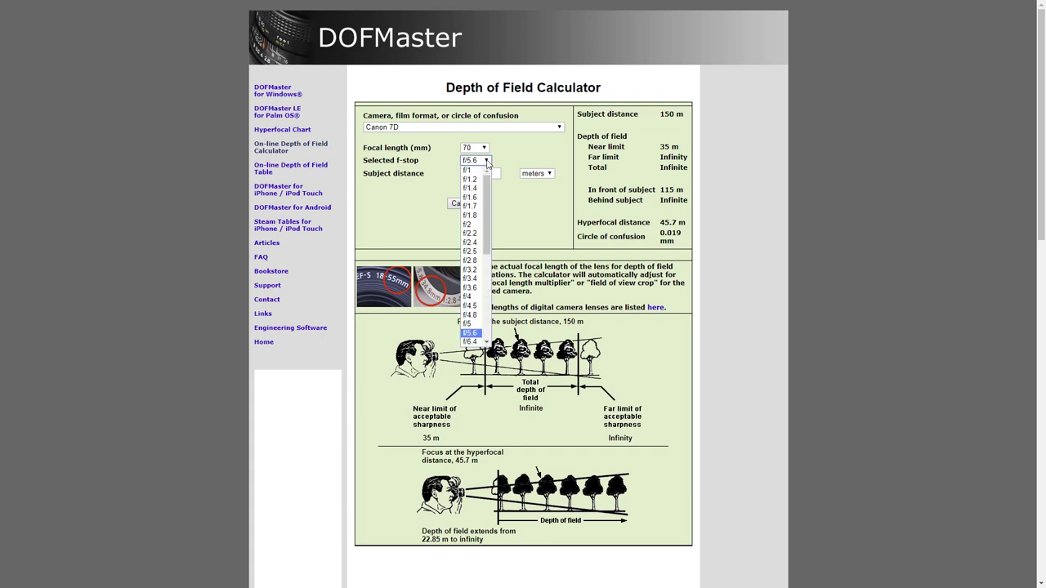
left_click(487, 161)
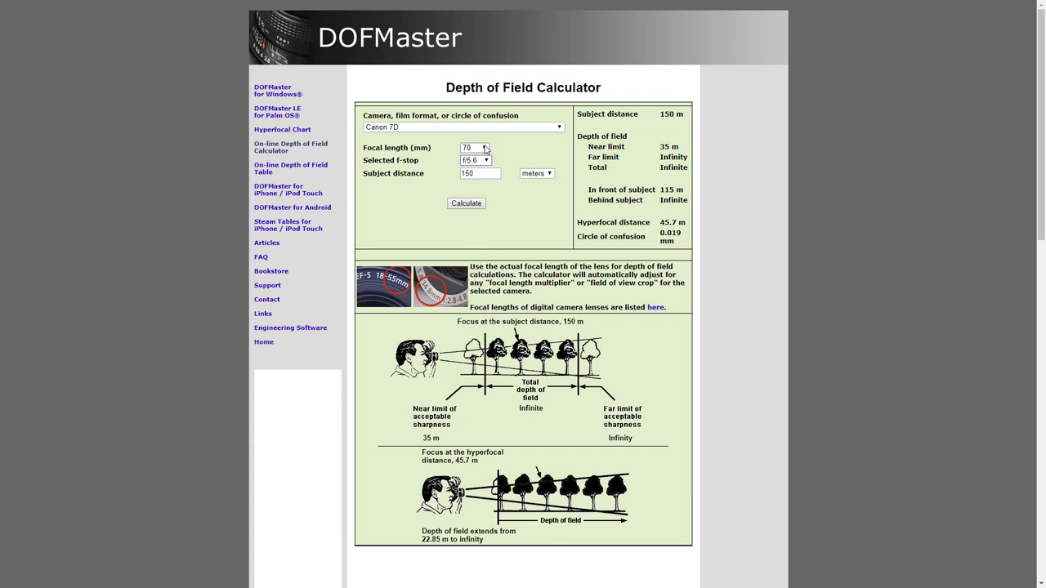
left_click_drag(497, 174, 400, 187)
type("750")
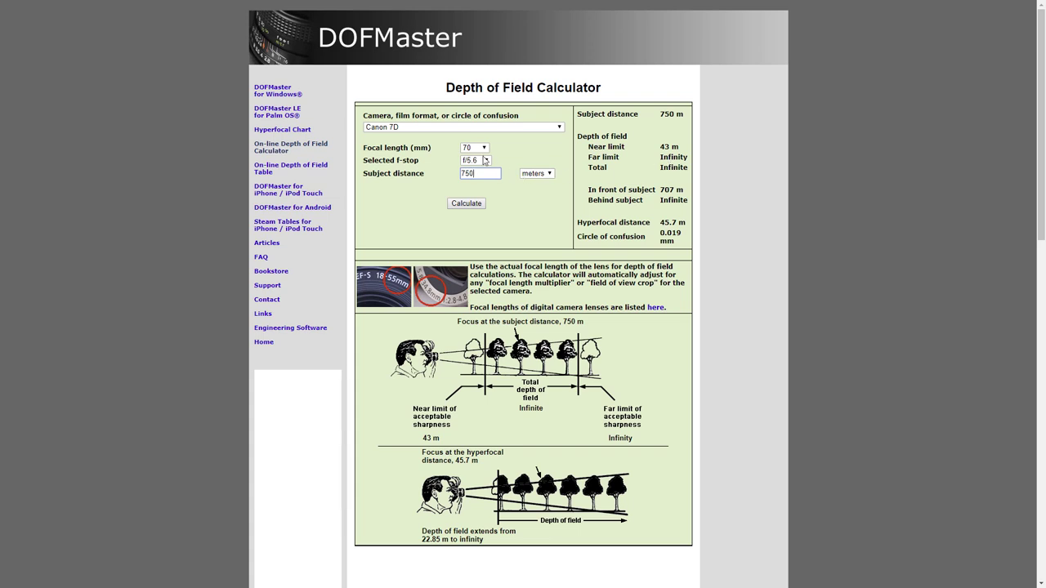
Switch the aperture to f/8 at 750 m, giving 30.9 m to infinity.
left_click(486, 161)
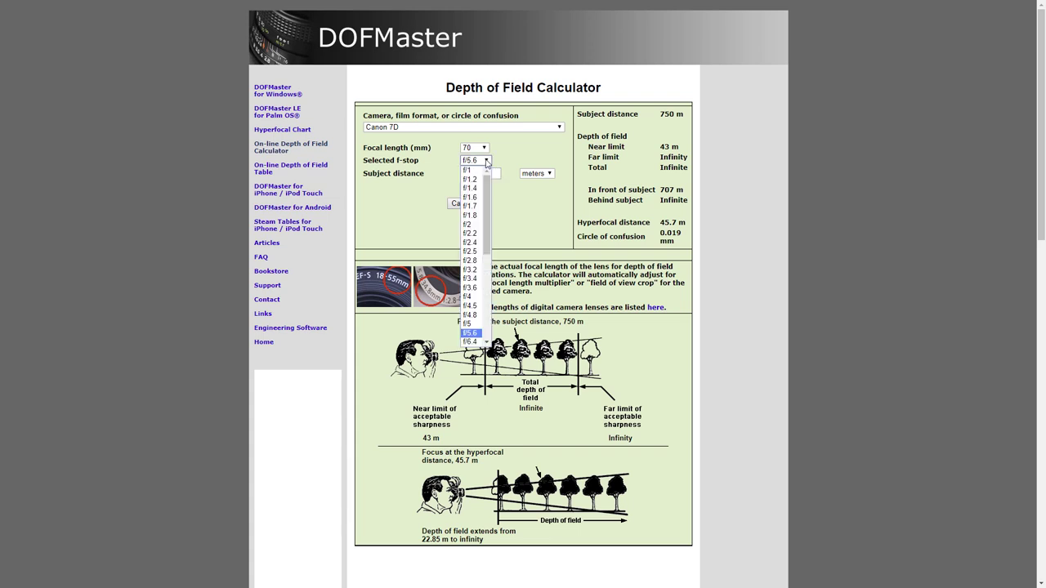
left_click(485, 345)
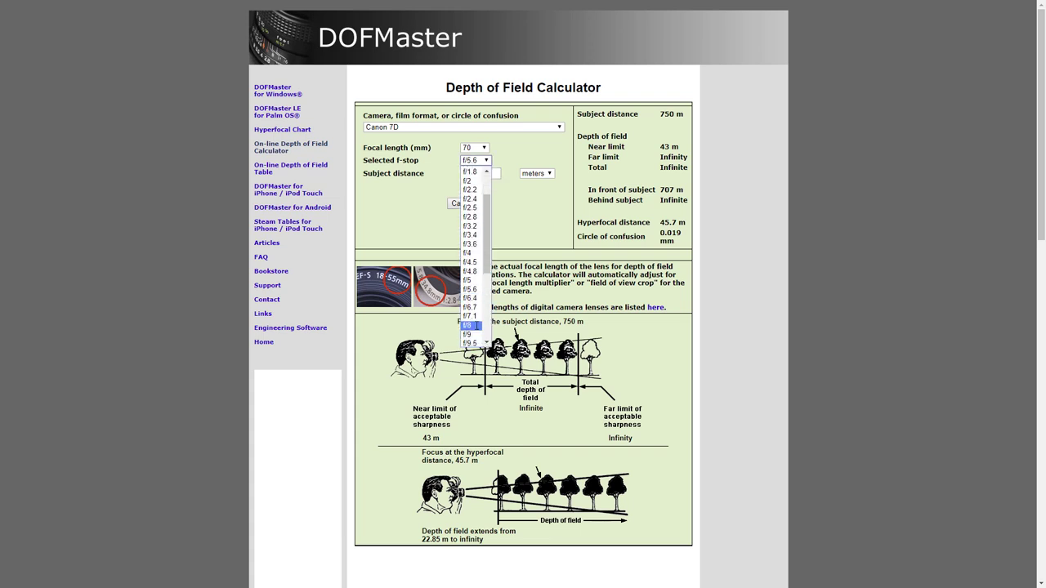
left_click(474, 328)
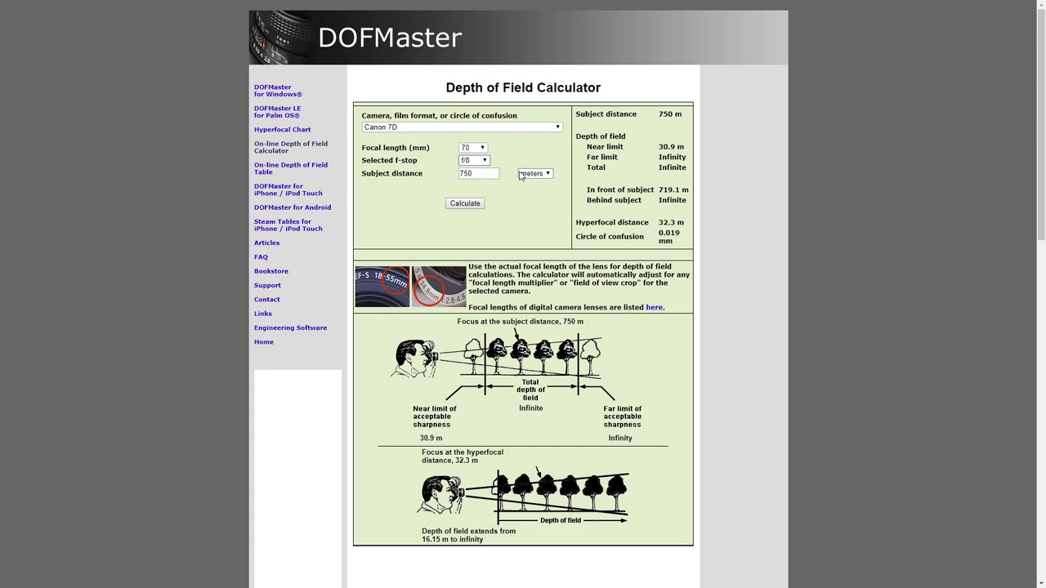
left_click(474, 176)
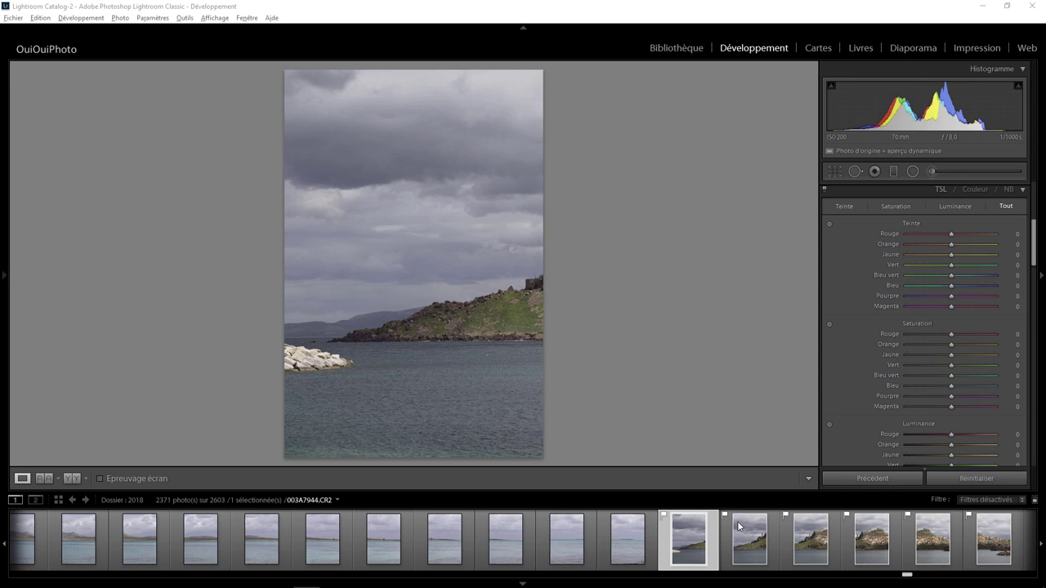
Step through the harbour photo series to the harbour cliff shot.
left_click(743, 541)
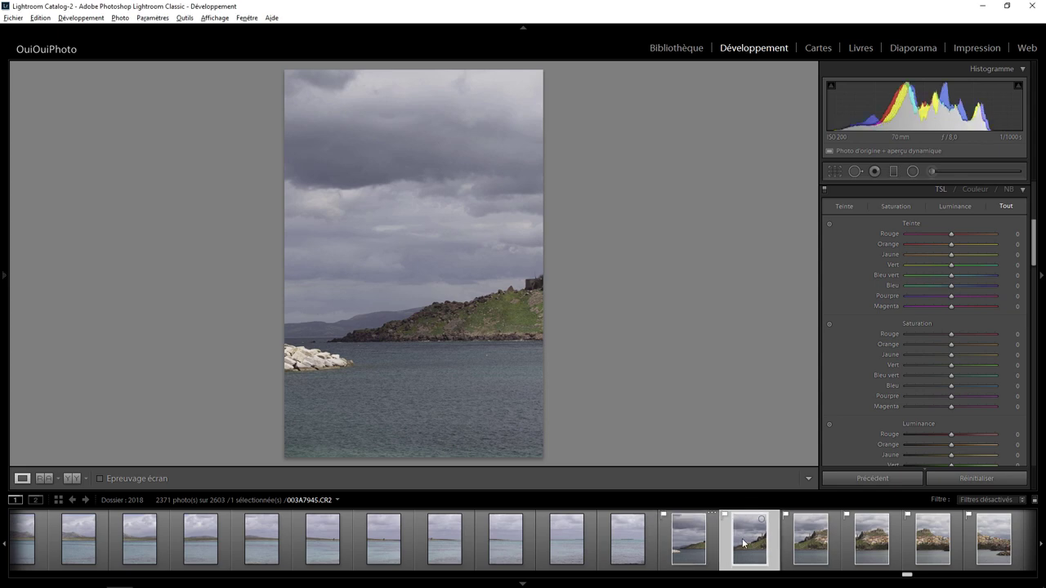
key("Right")
key("Right")
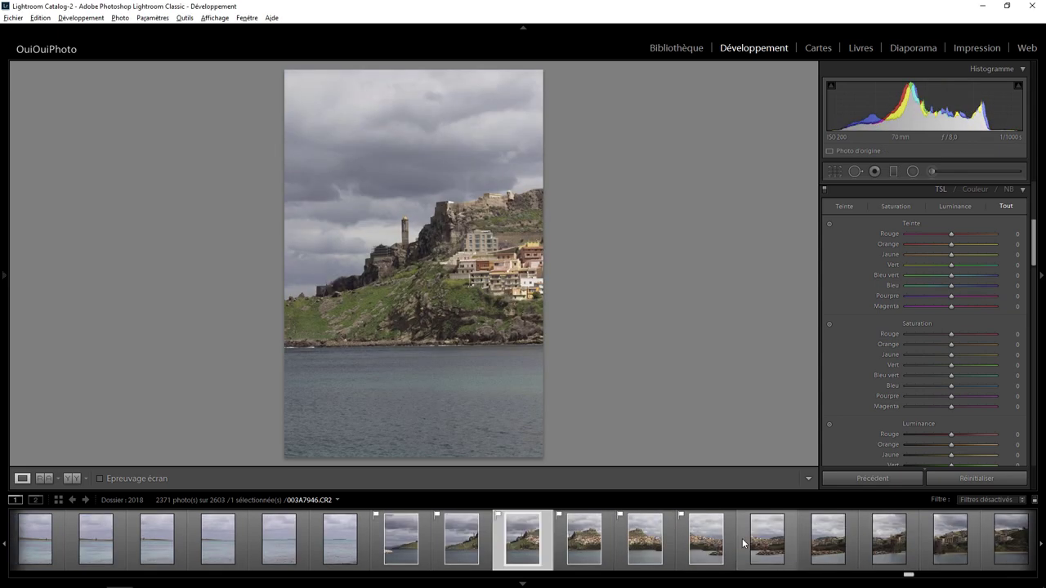
key("Right")
key("Right")
key("Right")
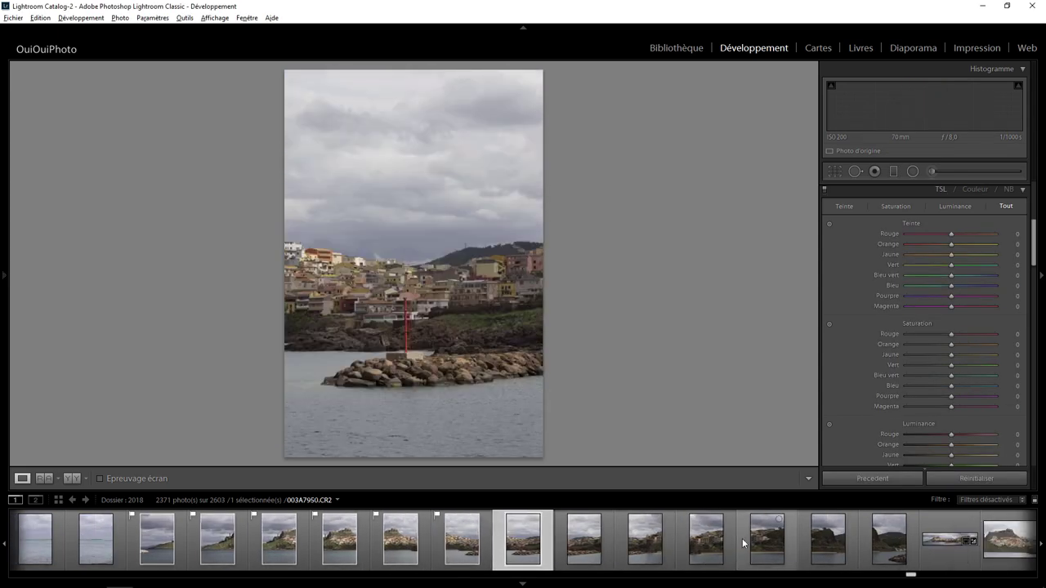
key("Right")
key("Right")
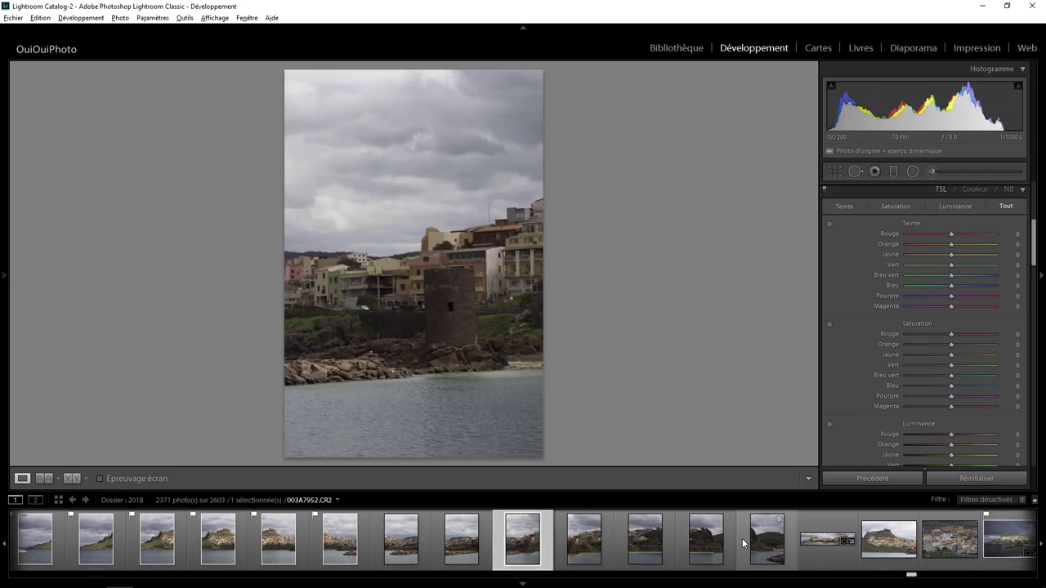
key("Right")
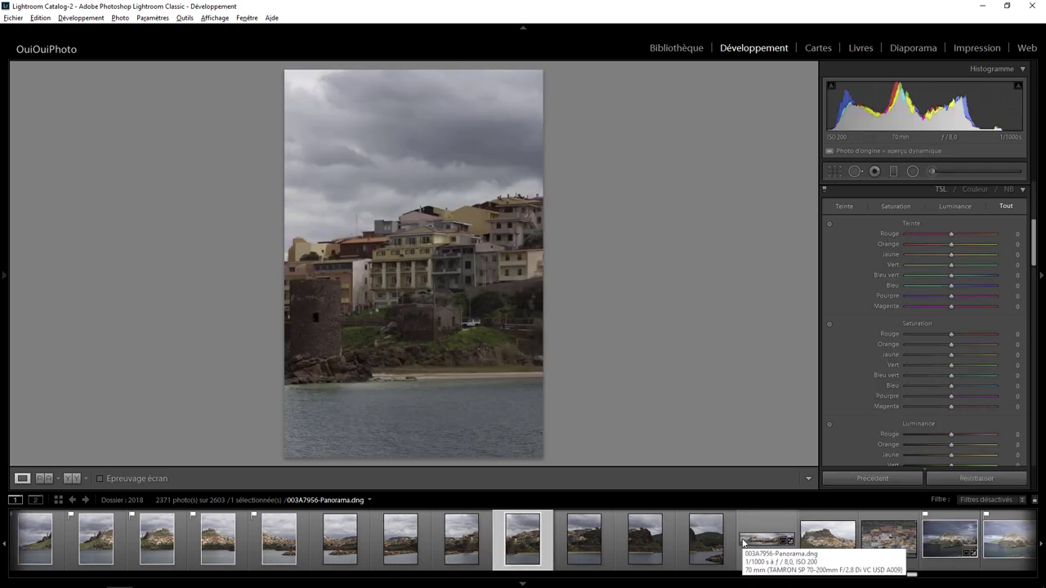
left_click(751, 544)
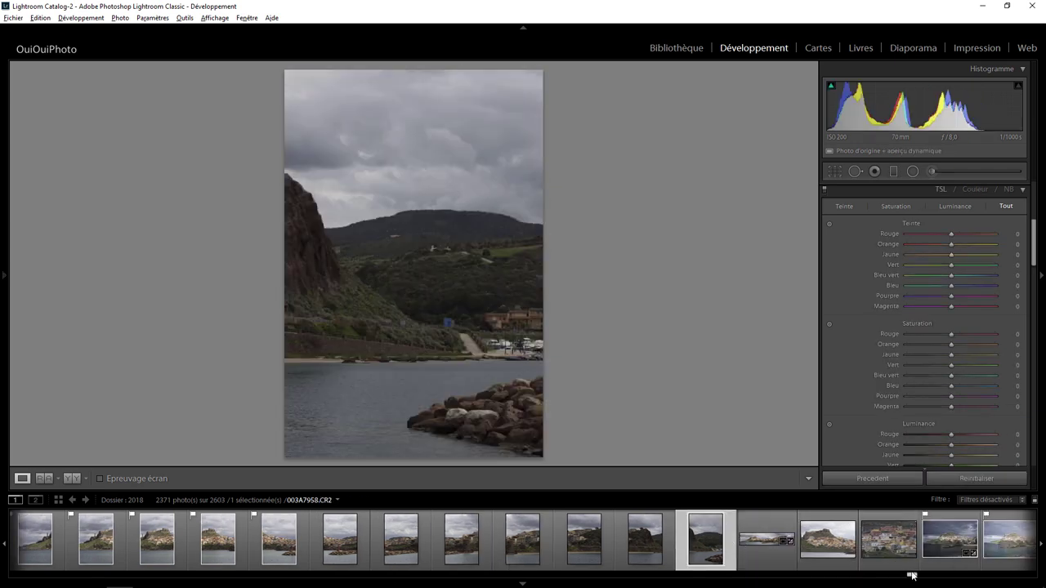
Select the thirteen overlapping frames and view the Fusion de photos > Panorama option.
left_click_drag(914, 576, 907, 576)
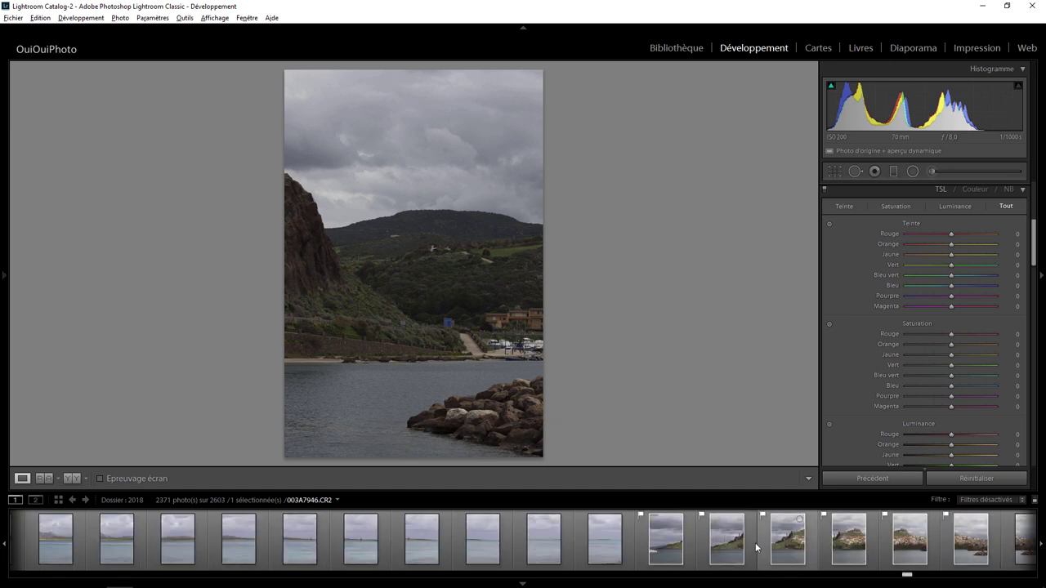
left_click(667, 545, "shift")
right_click(666, 541)
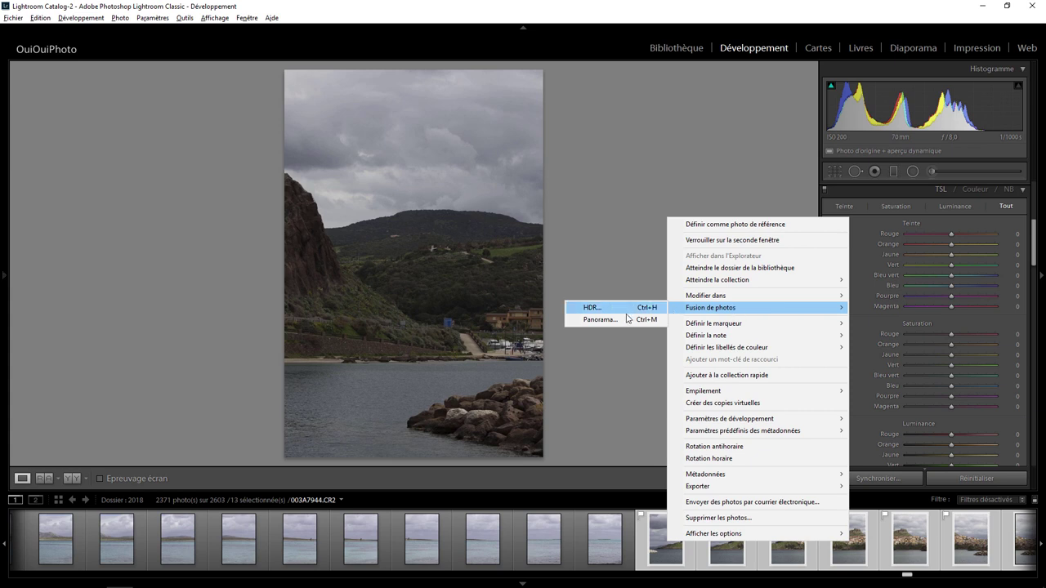
mouse_move(710, 307)
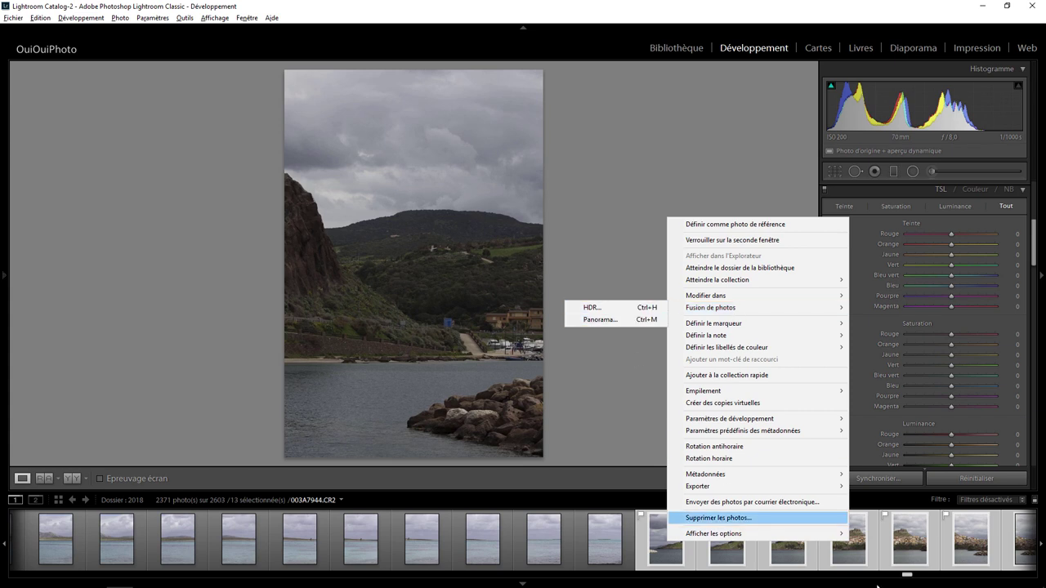
left_click_drag(908, 576, 916, 578)
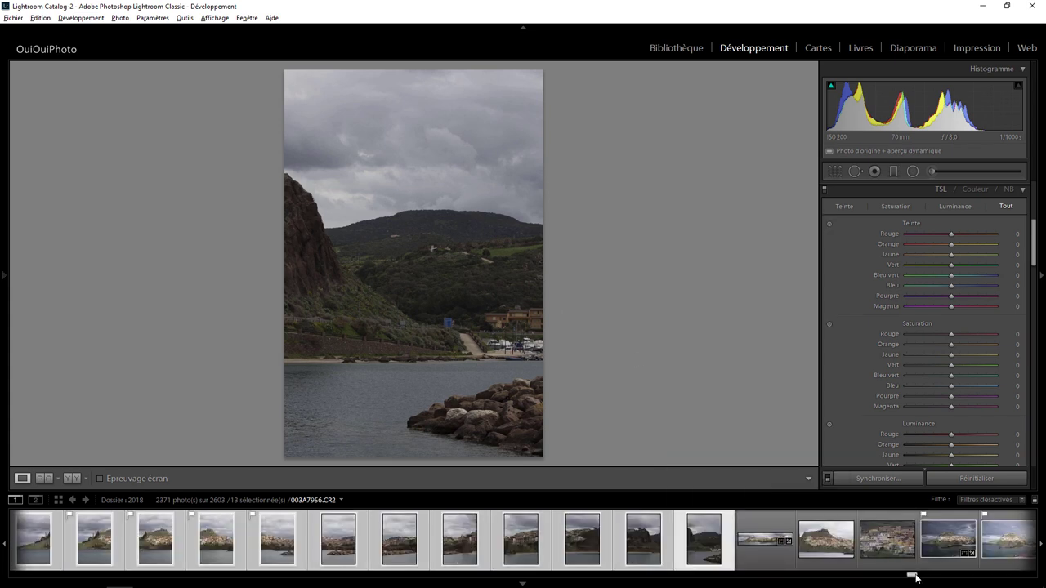
Create a virtual copy of the panorama DNG and reset it to defaults.
left_click(773, 558)
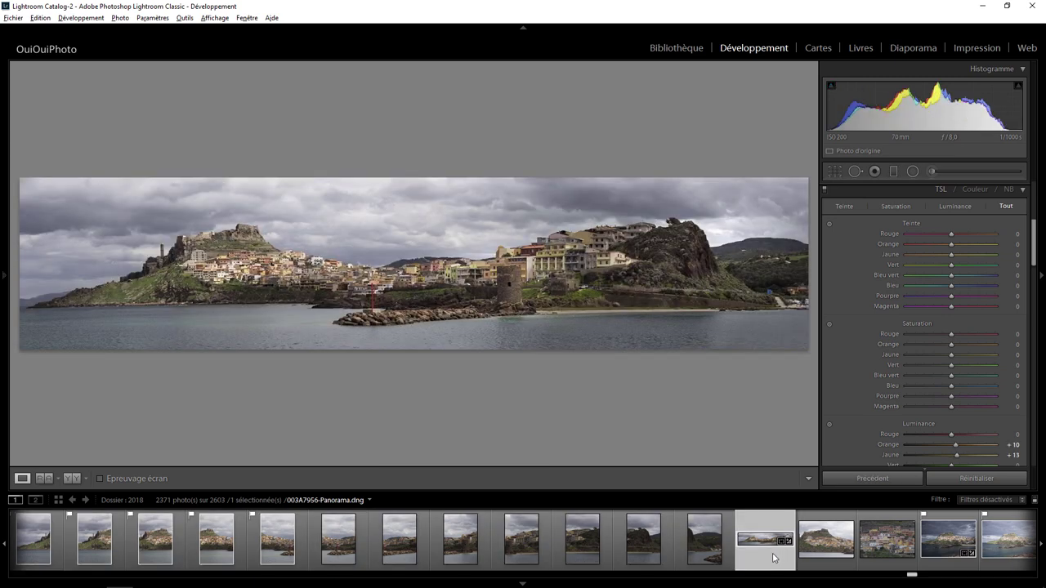
right_click(773, 558)
mouse_move(810, 348)
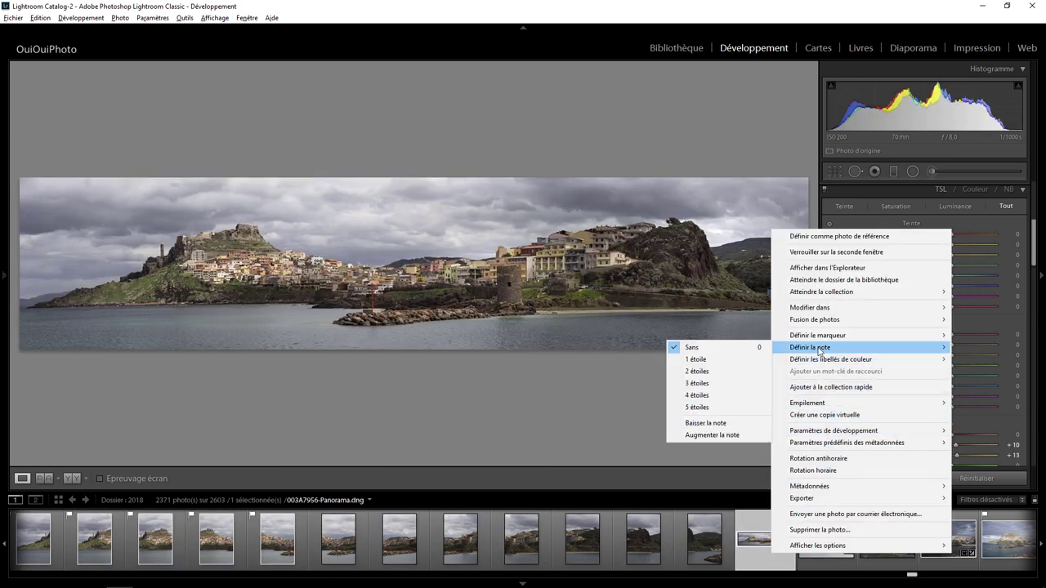
left_click(819, 414)
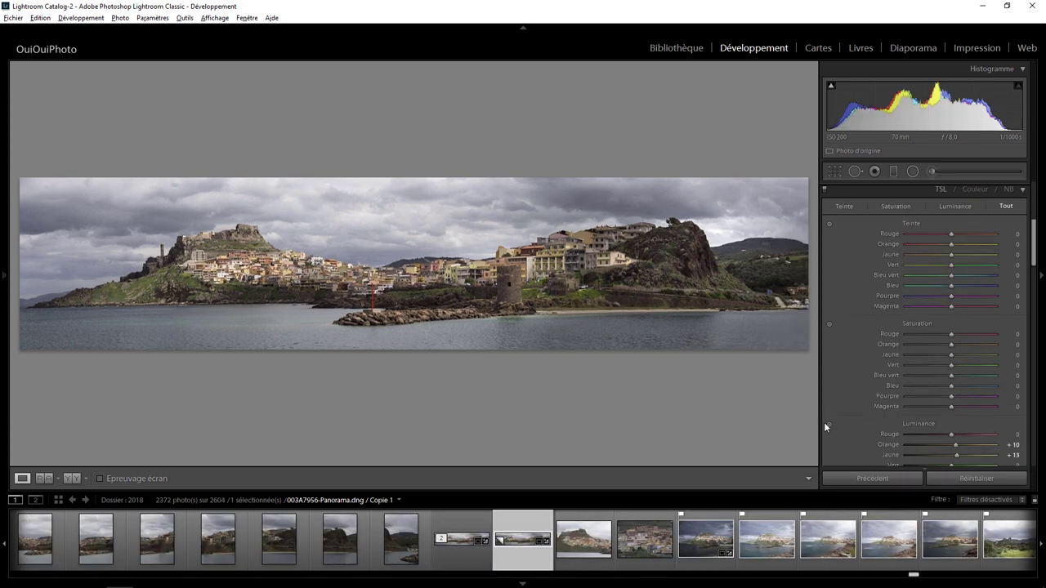
left_click(978, 478)
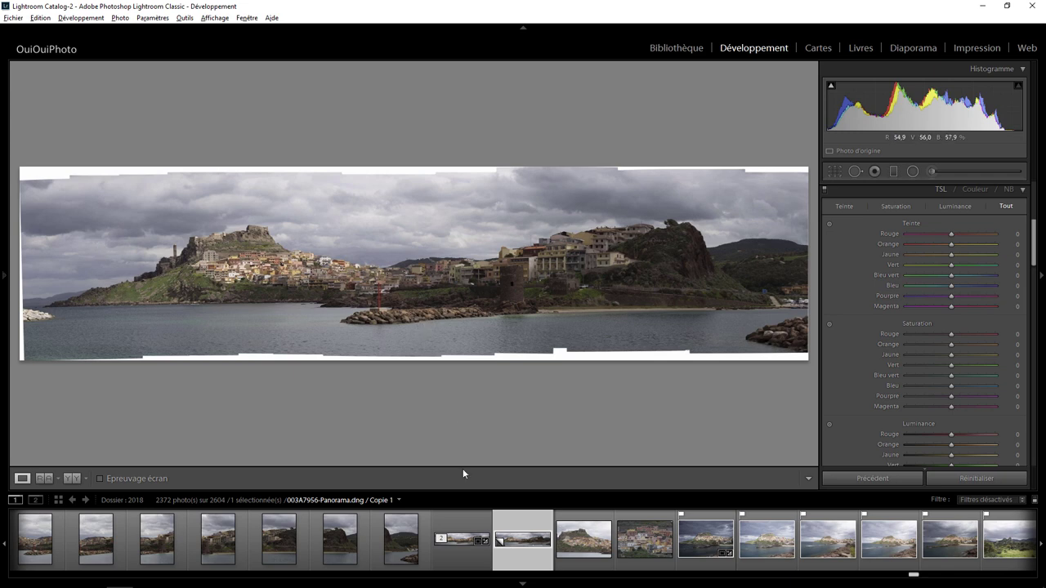
Compare the edited panorama with the white-edged reset copy, ending on the edited one.
left_click(467, 561)
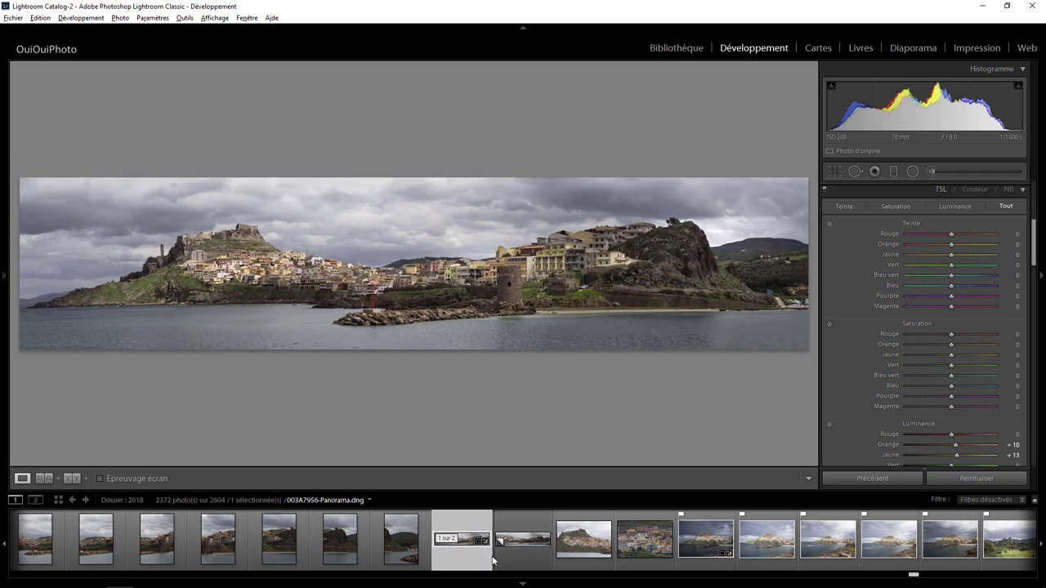
left_click(495, 561)
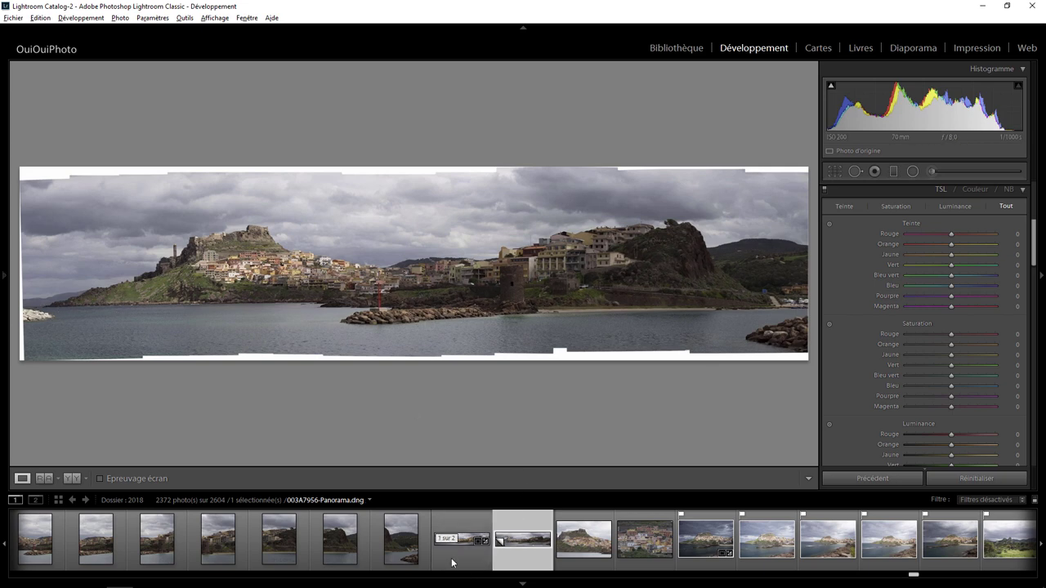
left_click(452, 559)
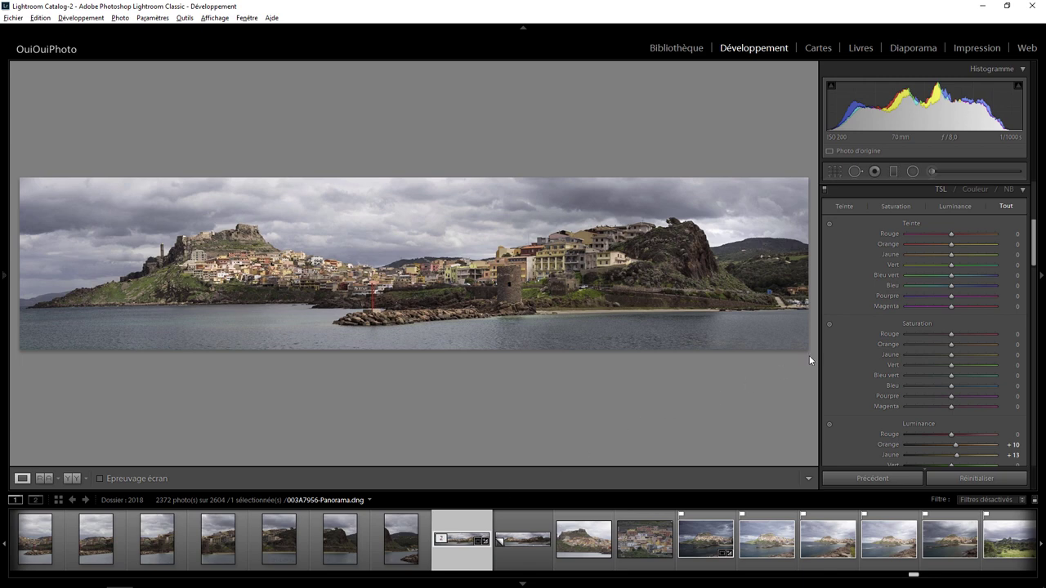
In Basic settings, raise the panorama's Whites to +20 and set Clarity to +17.
scroll(1025, 246, "up", 5)
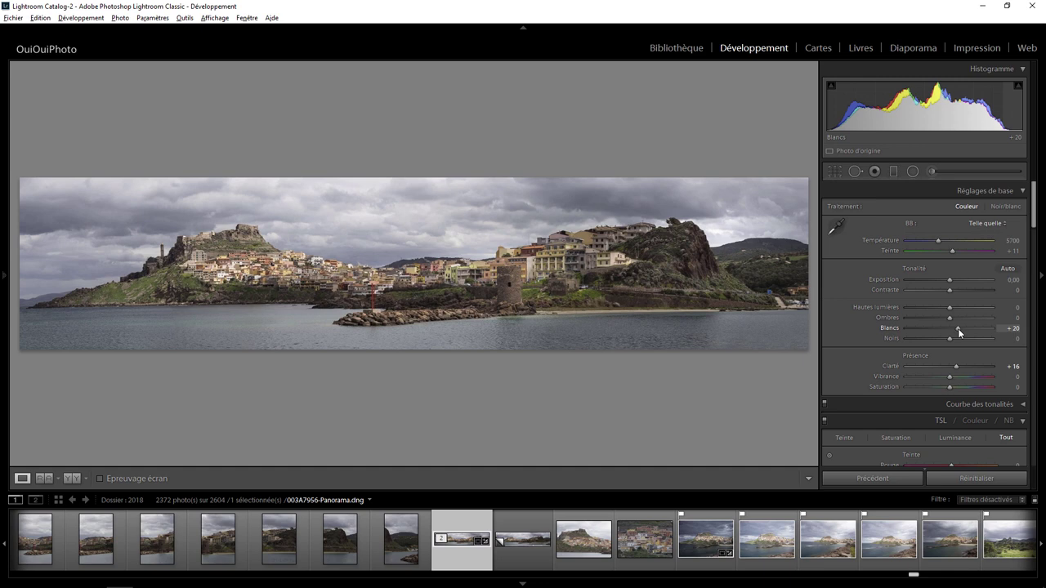
left_click_drag(949, 331, 958, 325)
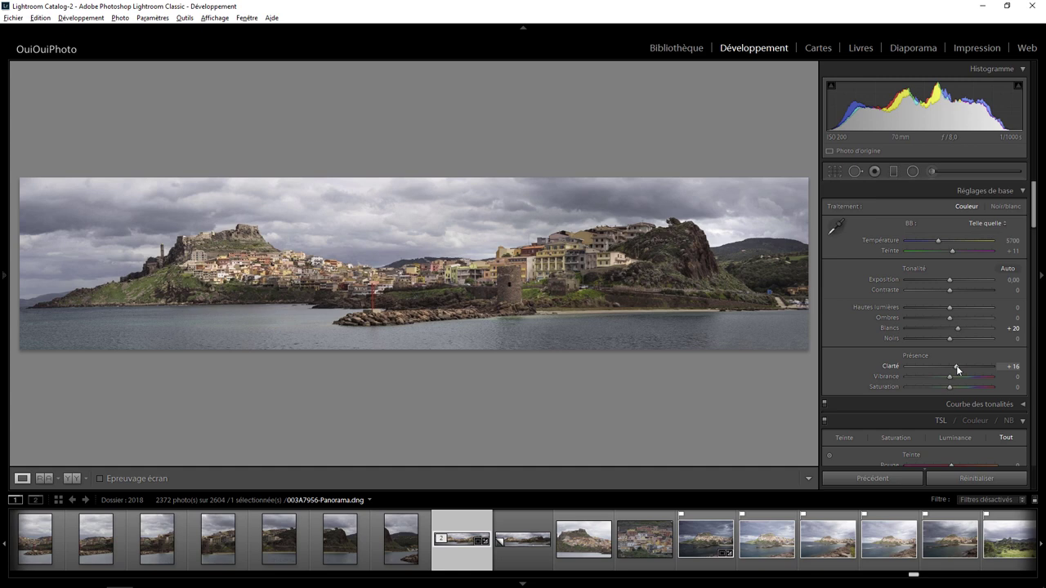
mouse_move(958, 370)
left_mouse_down()
mouse_move(946, 367)
mouse_move(957, 366)
left_mouse_up()
Switch to radial filters and inspect those on the rock, town buildings, tower and left houses.
left_click(933, 172)
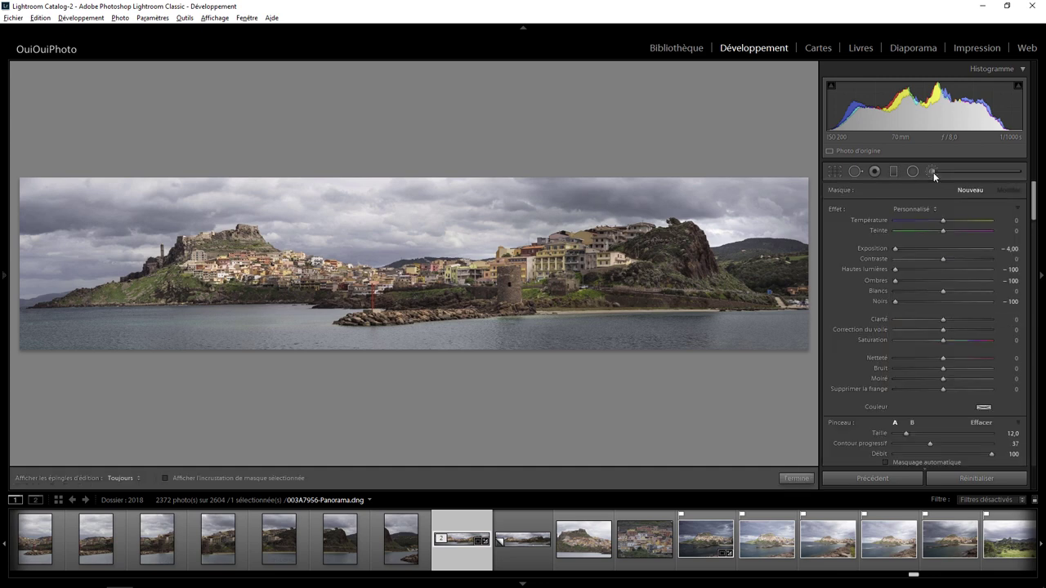
left_click(910, 174)
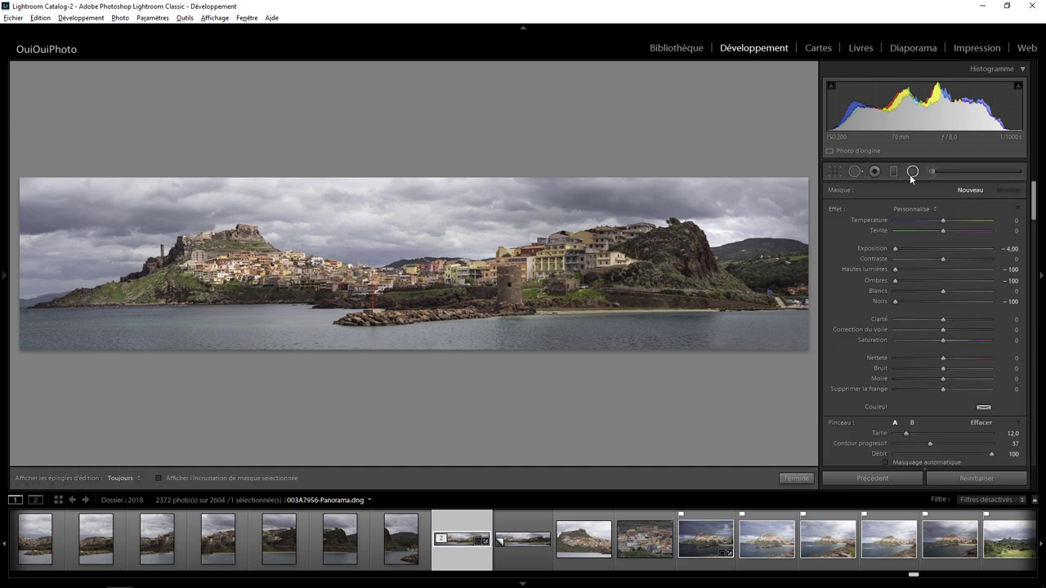
left_click(711, 260)
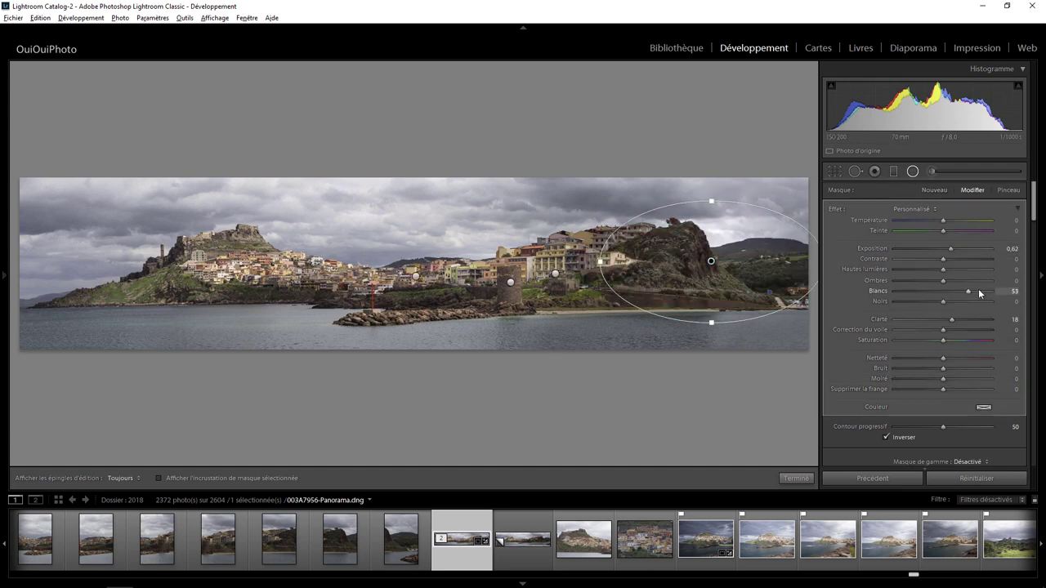
left_click(555, 273)
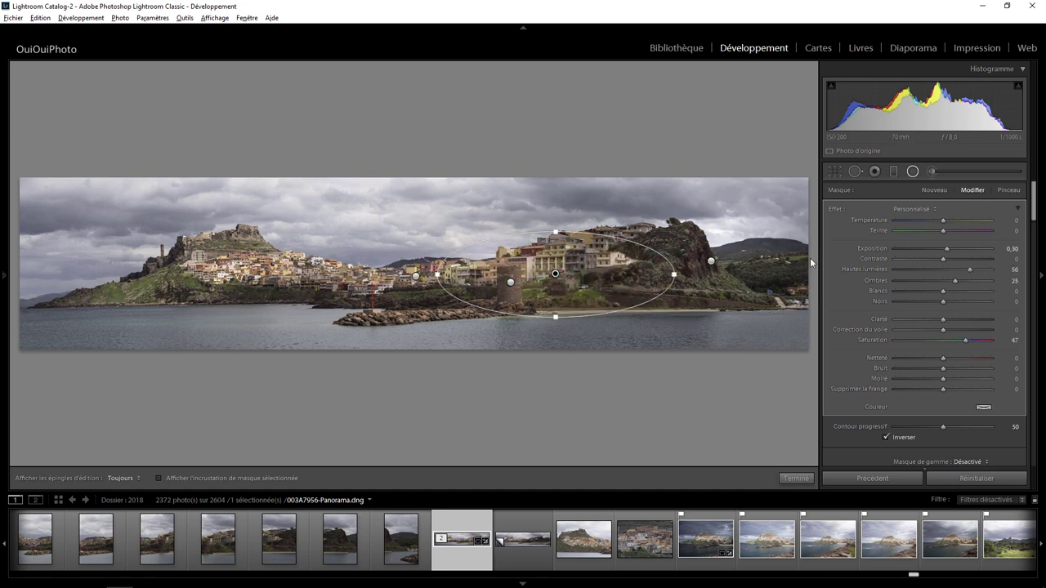
left_click(509, 282)
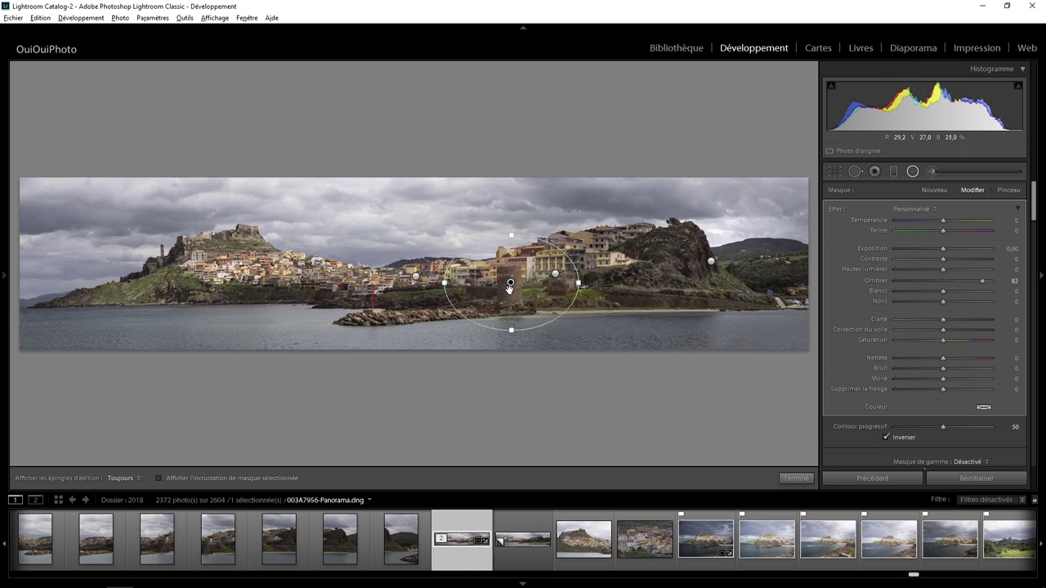
left_click(414, 277)
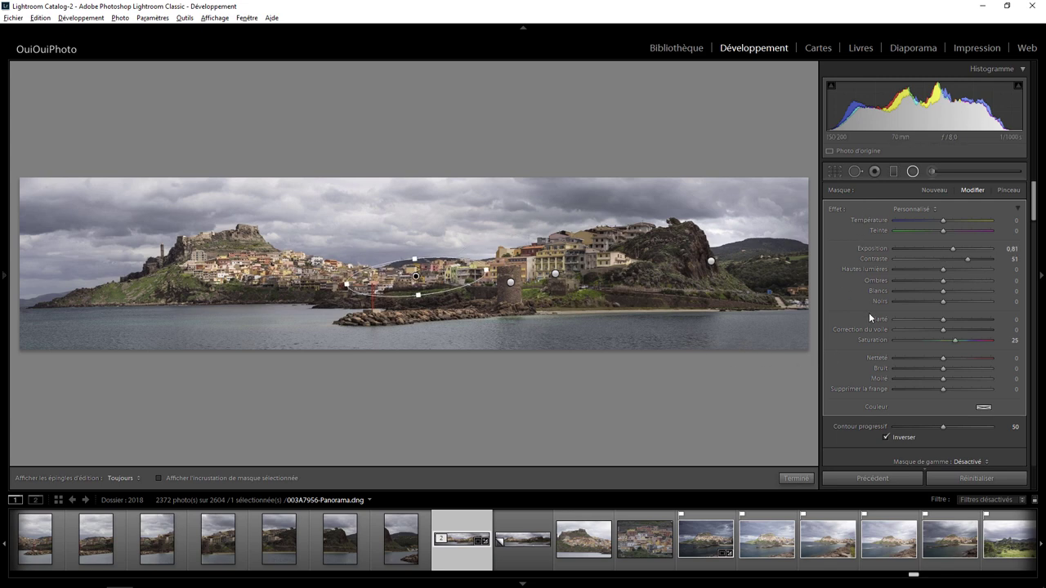
Toggle the radial filter adjustments off and on to compare, leaving them switched on.
scroll(1035, 221, "down", 3)
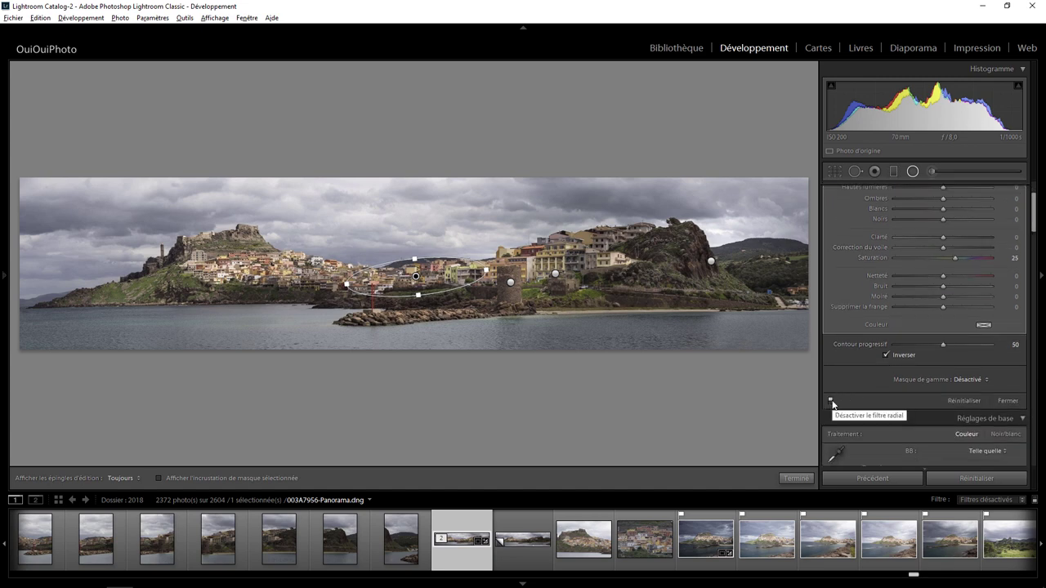
left_click(831, 400)
left_click(832, 399)
left_click(831, 400)
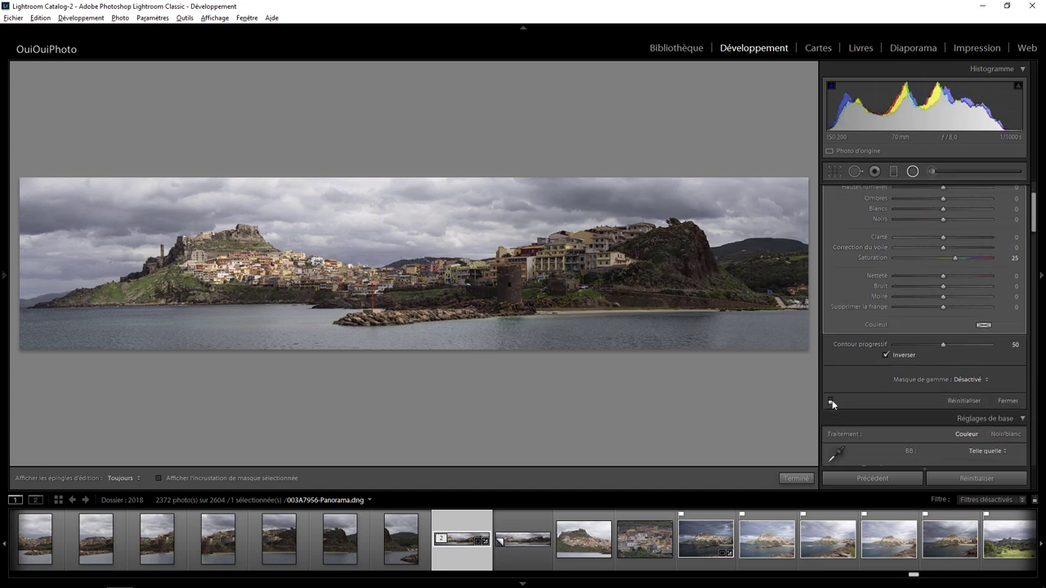
left_click(831, 399)
left_click(832, 400)
left_click(831, 400)
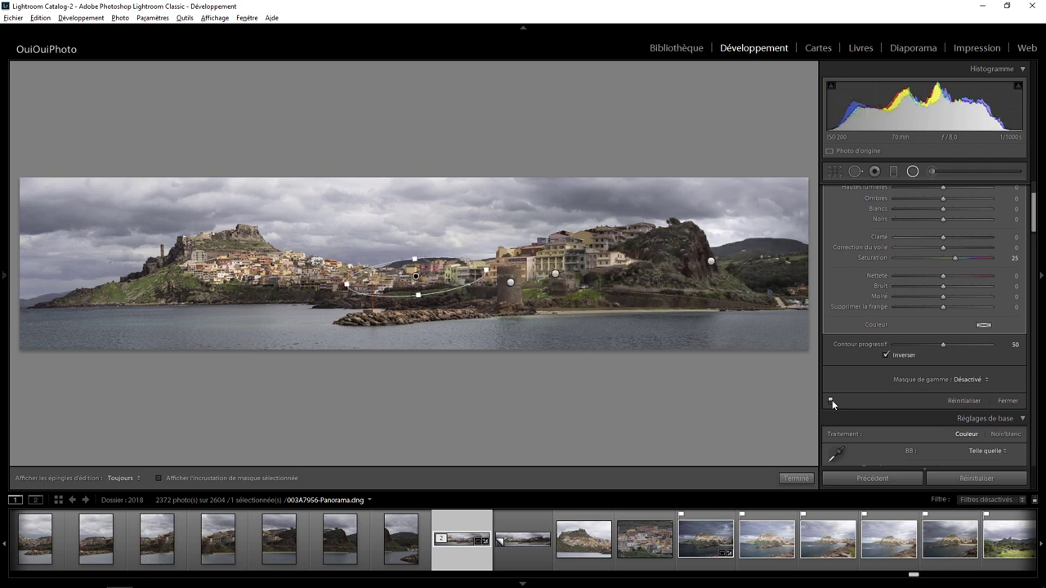
left_click(832, 399)
left_click(832, 400)
left_click(832, 400)
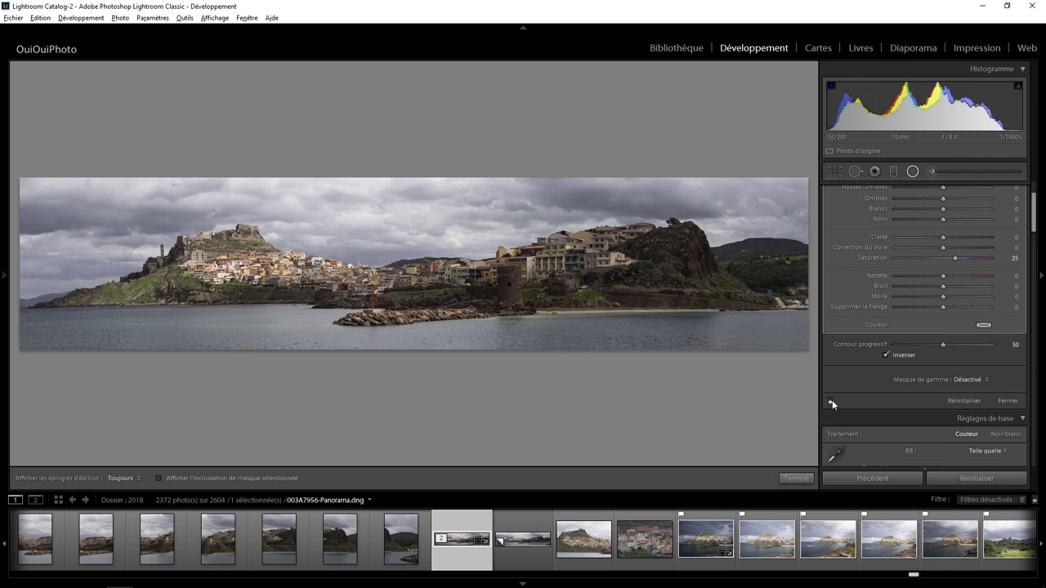
left_click(832, 400)
left_click(832, 400)
left_click(832, 399)
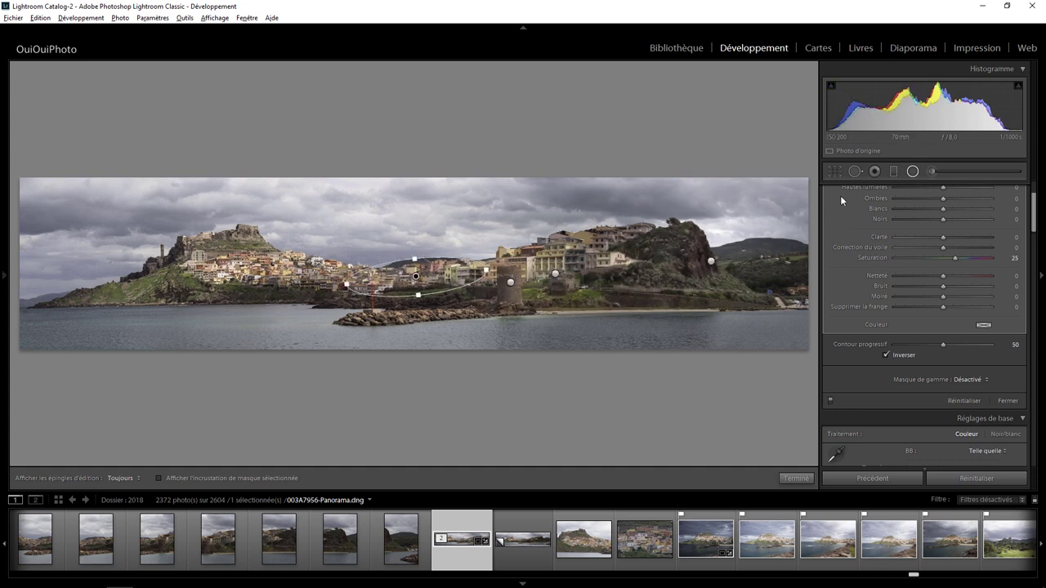
Show the panorama's Spot Removal retouches, then hide them to compare the corrections.
left_click(856, 172)
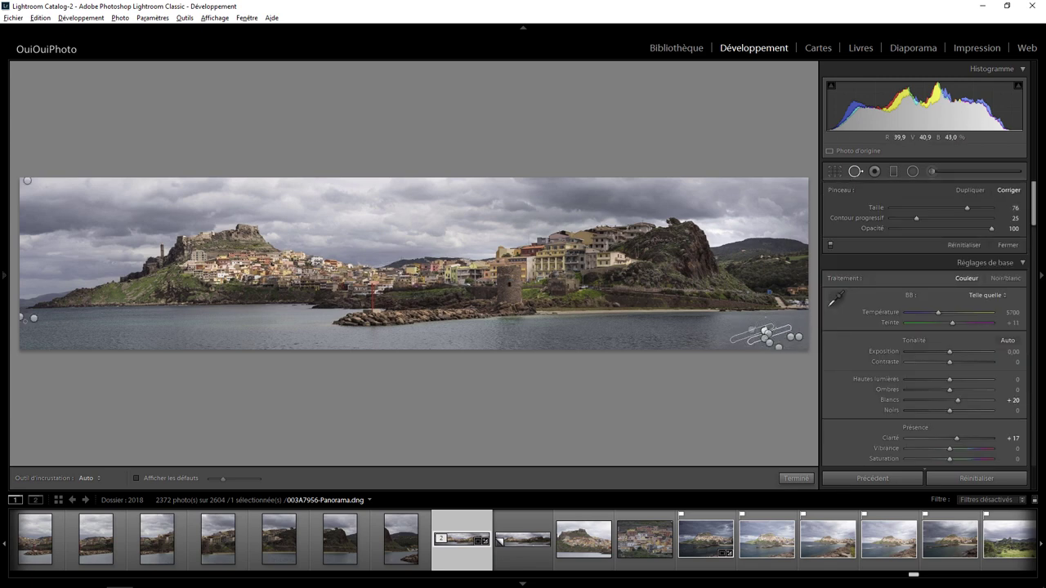
mouse_move(409, 262)
left_click(831, 245)
left_click(795, 478)
left_click(20, 326)
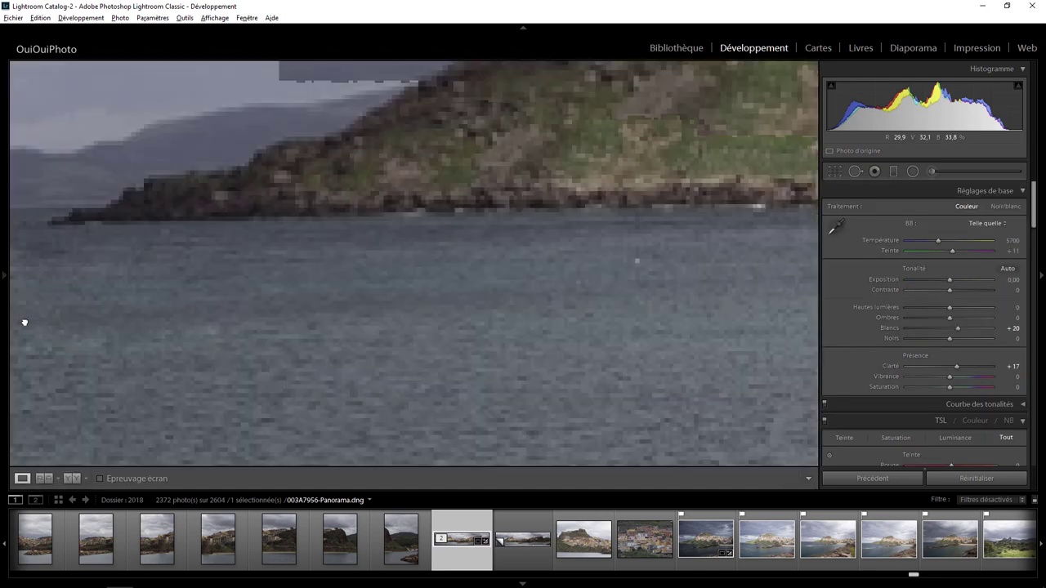
left_click_drag(119, 297, 452, 271)
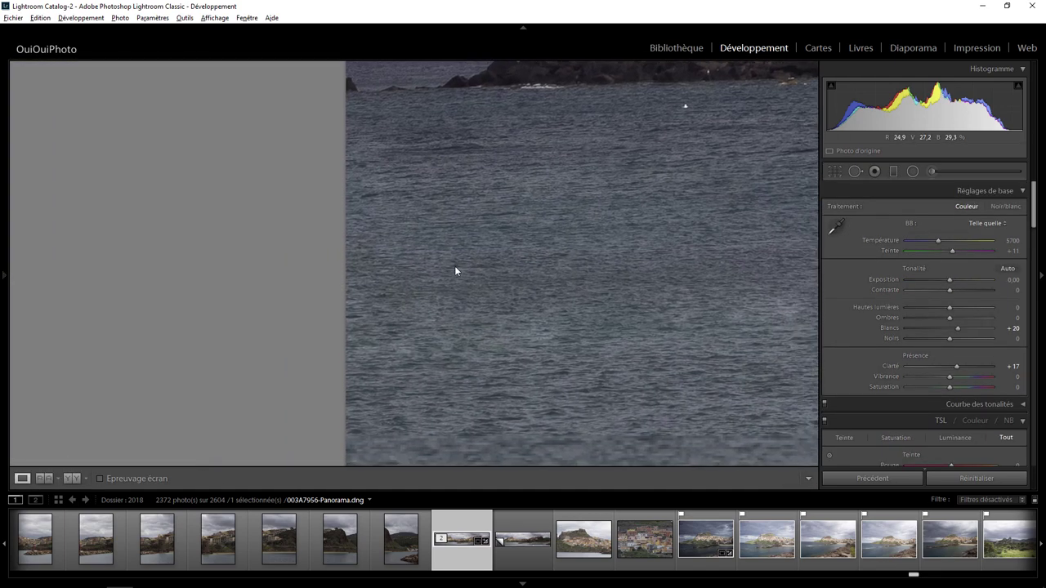
left_click_drag(634, 256, 556, 275)
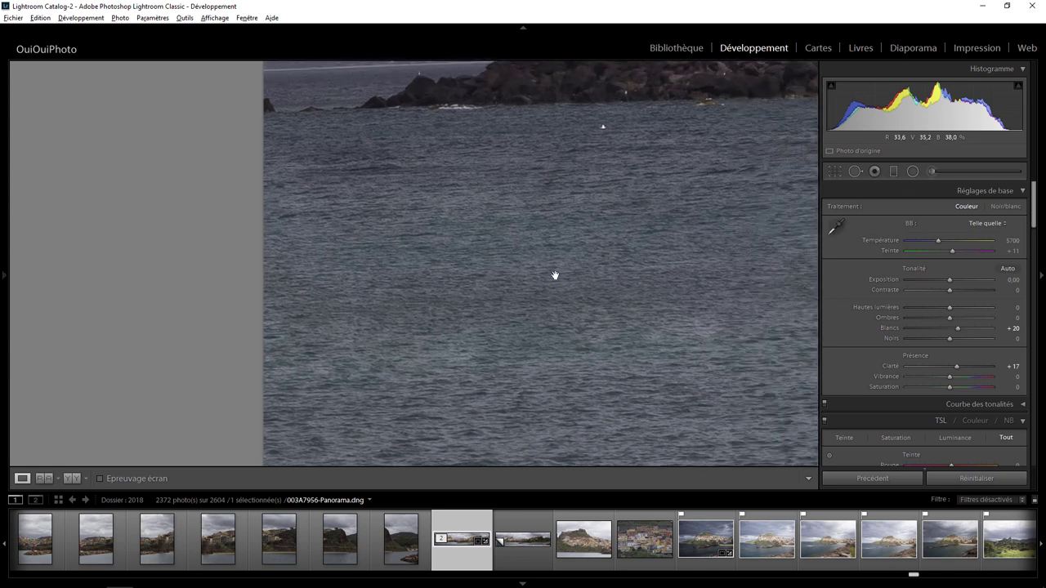
left_click_drag(630, 307, 481, 277)
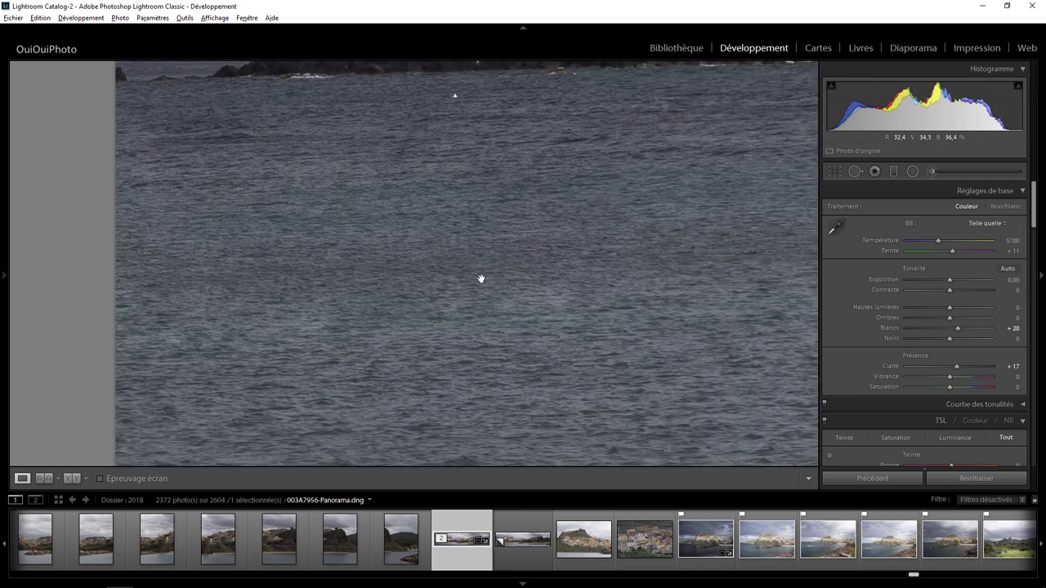
left_click(479, 289)
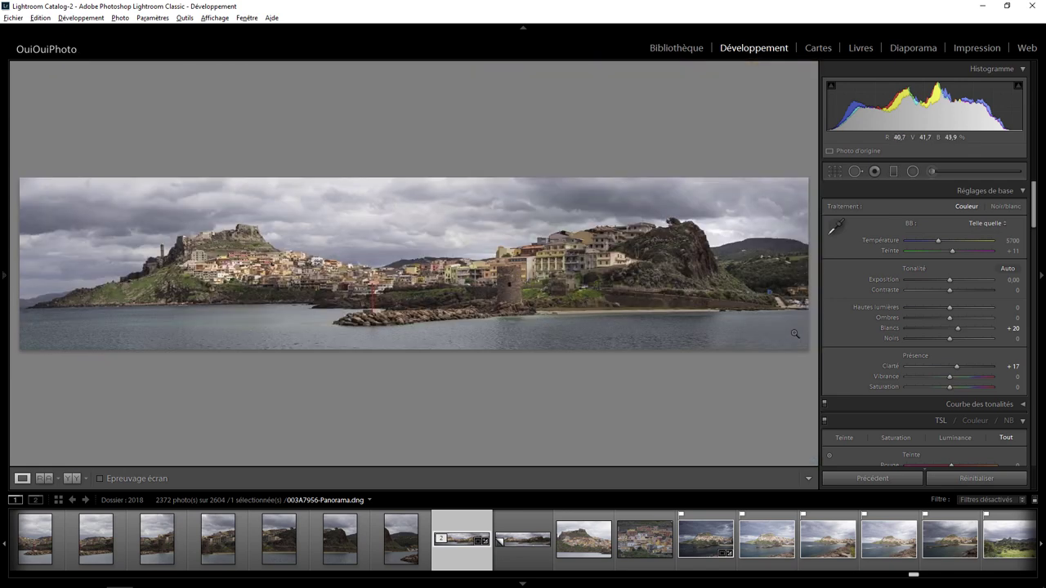
left_click(795, 333)
mouse_move(710, 341)
left_mouse_down()
mouse_move(460, 223)
mouse_move(485, 130)
left_mouse_up()
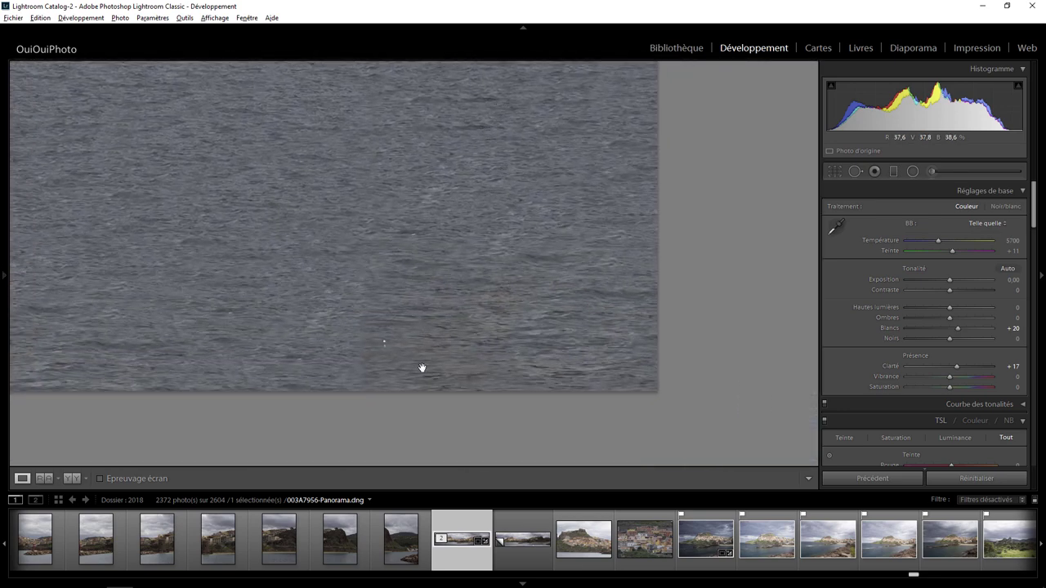
left_click(464, 345)
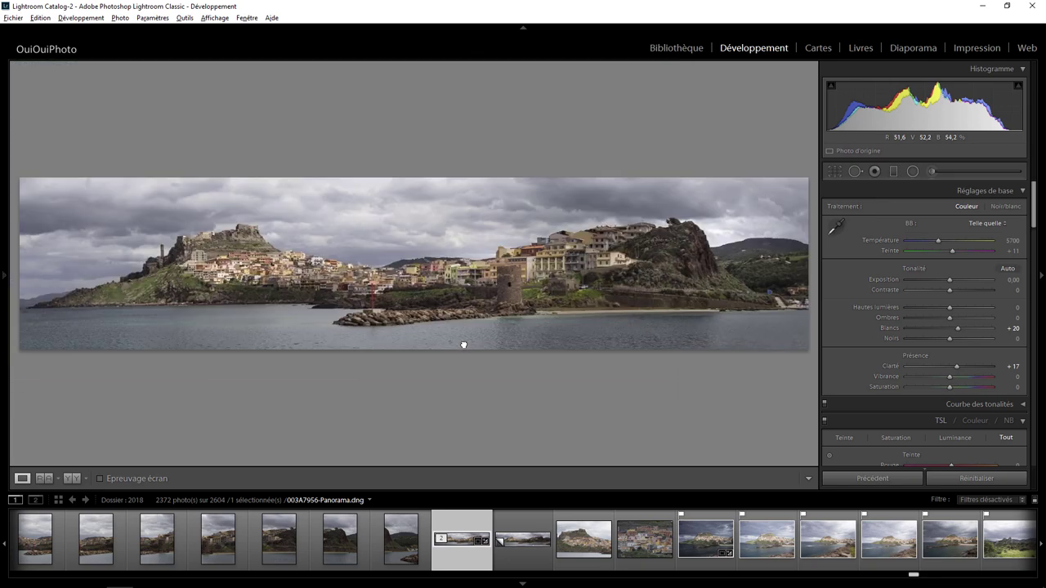
left_click(717, 345)
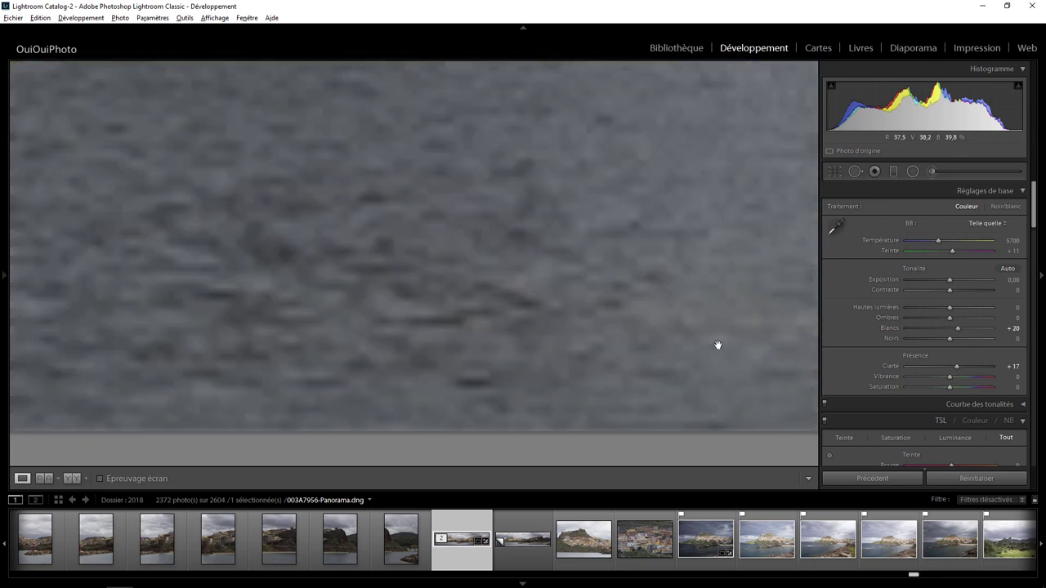
left_click_drag(738, 350, 448, 286)
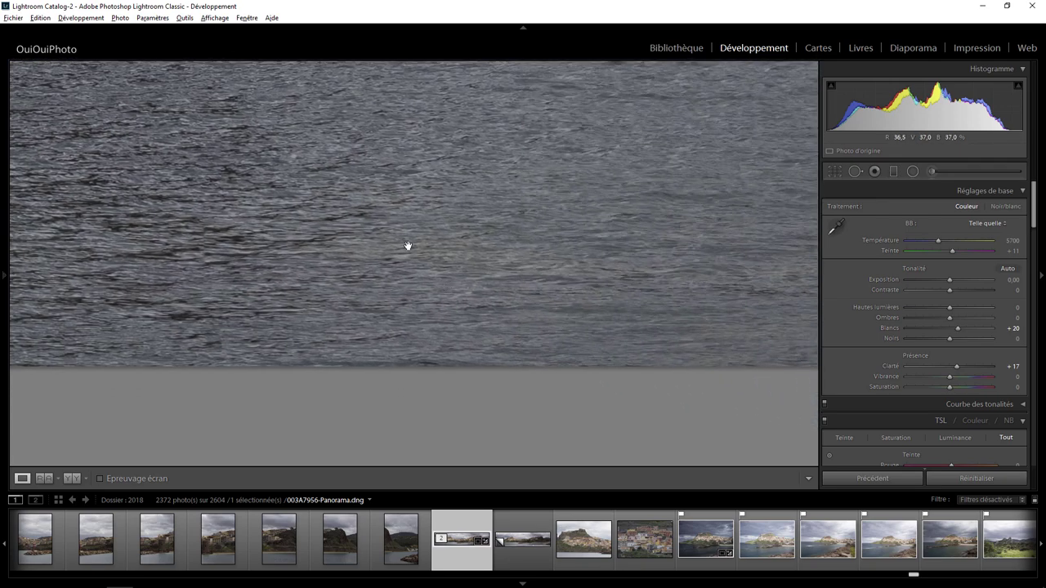
left_click(489, 293)
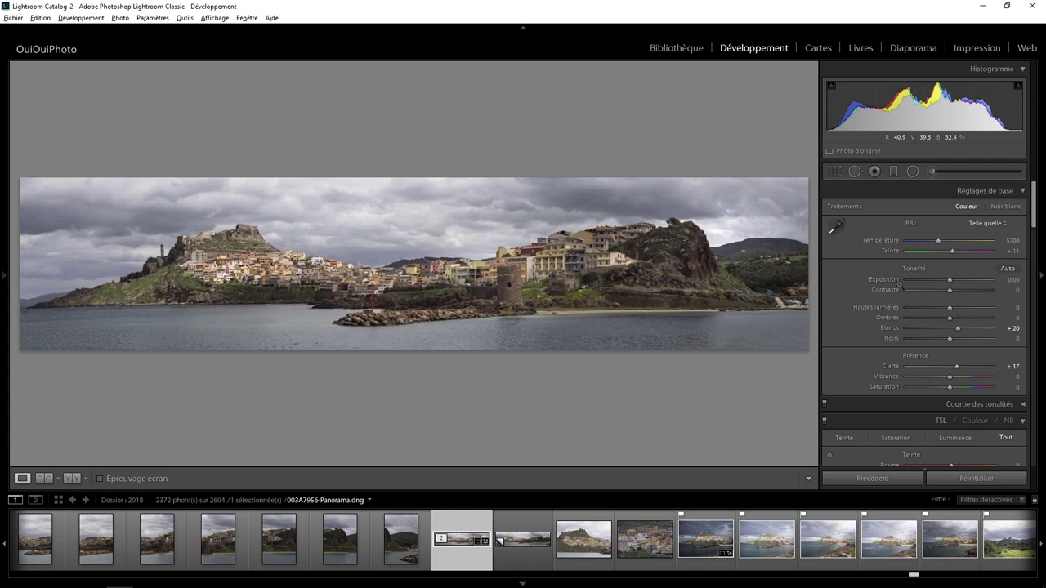
left_click_drag(1035, 212, 1034, 229)
scroll(1035, 236, "down", 1)
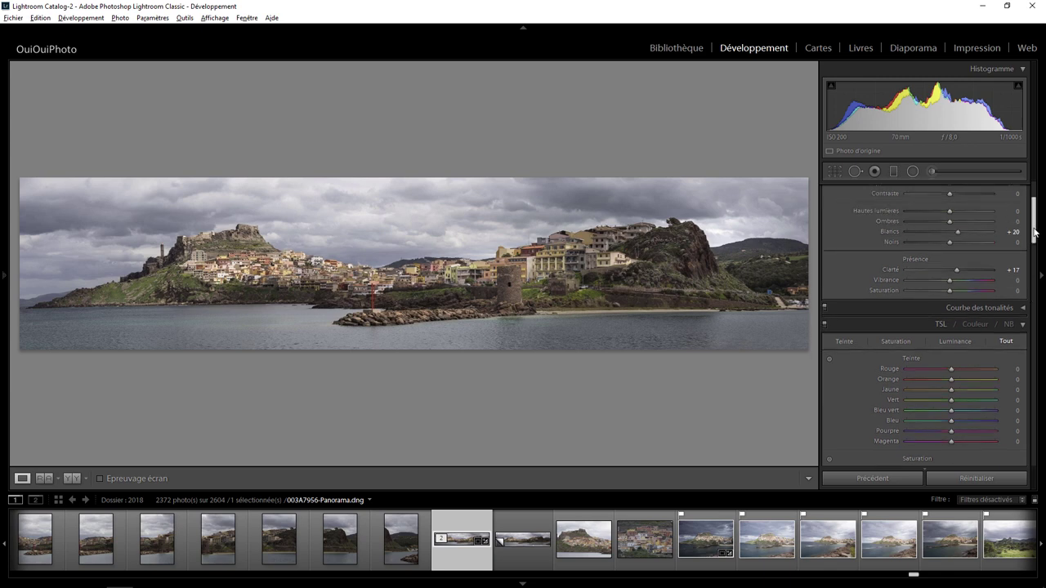
scroll(964, 327, "down", 10)
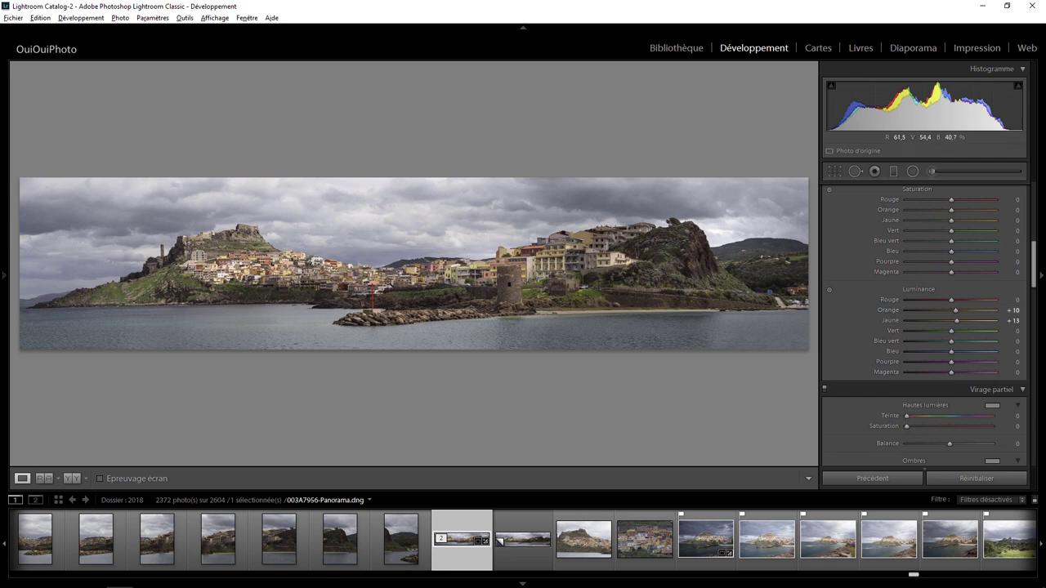
left_click(526, 564)
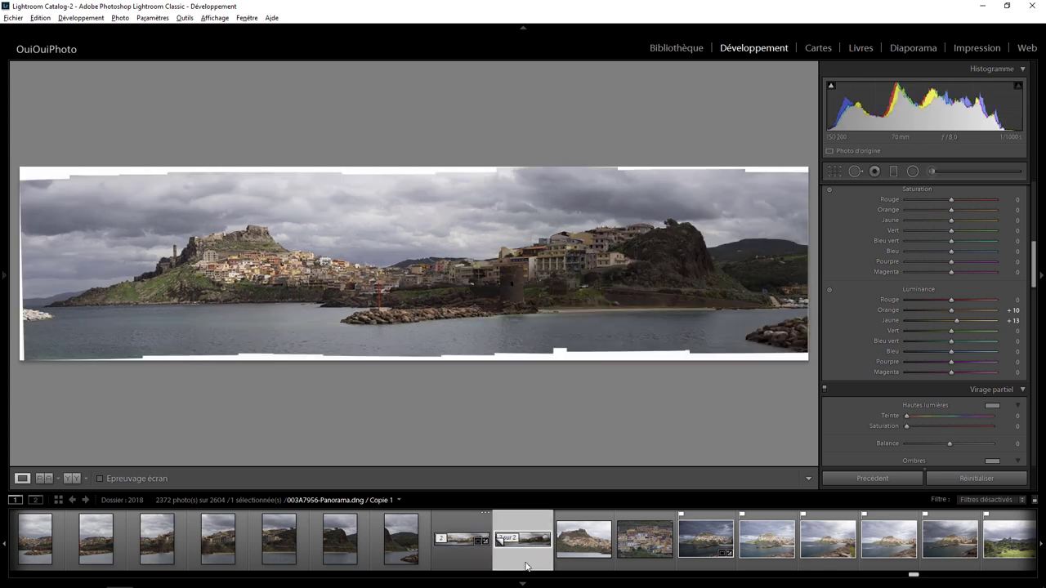
left_click(483, 567)
left_click(509, 567)
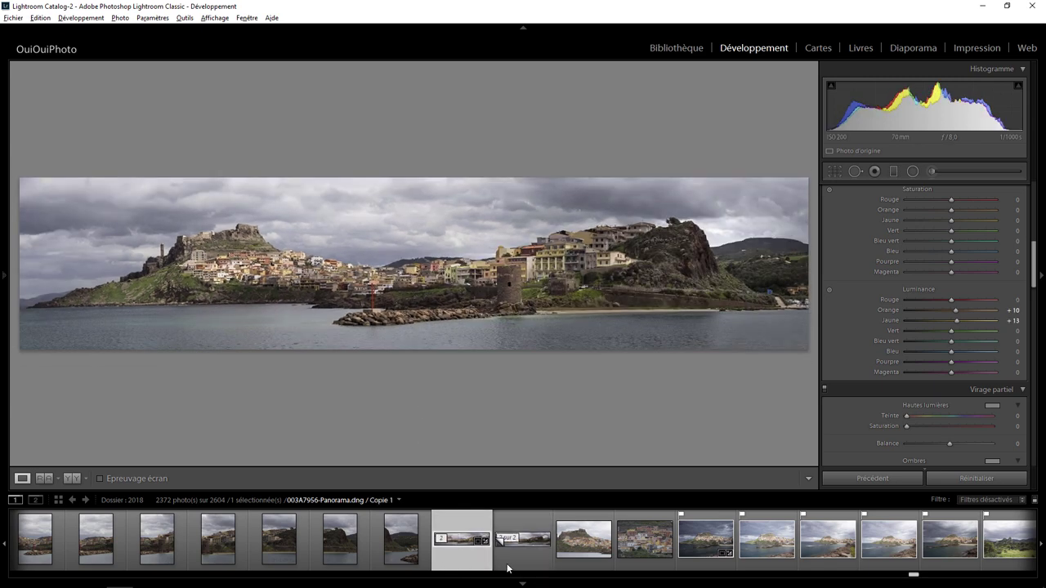
left_click(470, 566)
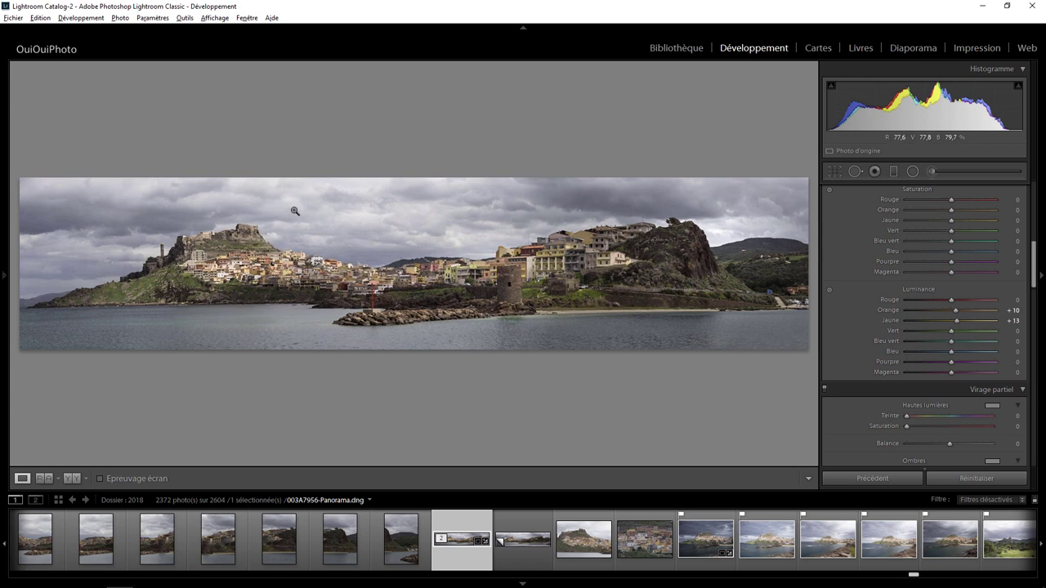
left_click(515, 566)
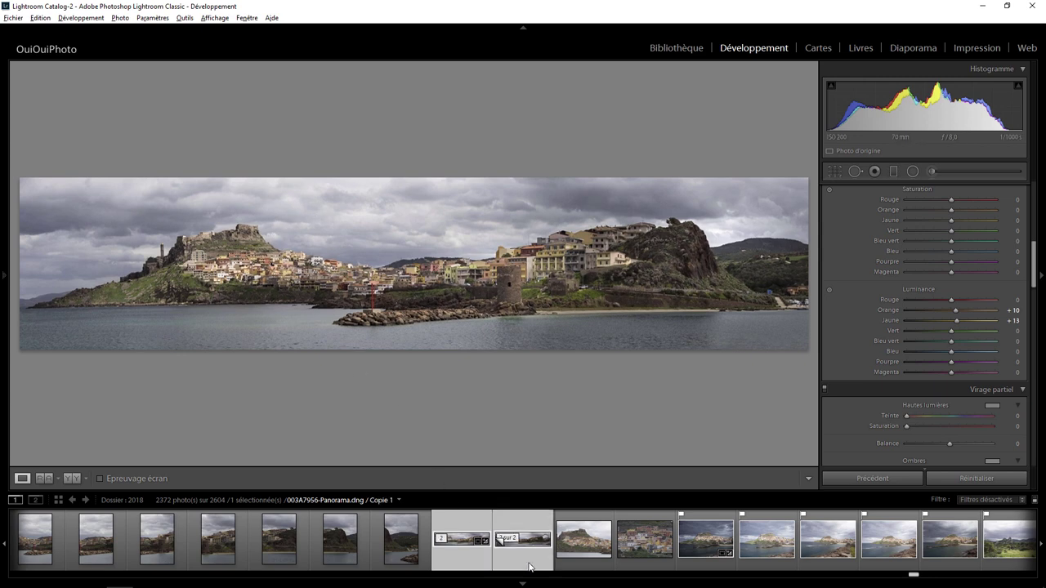
left_click(470, 564)
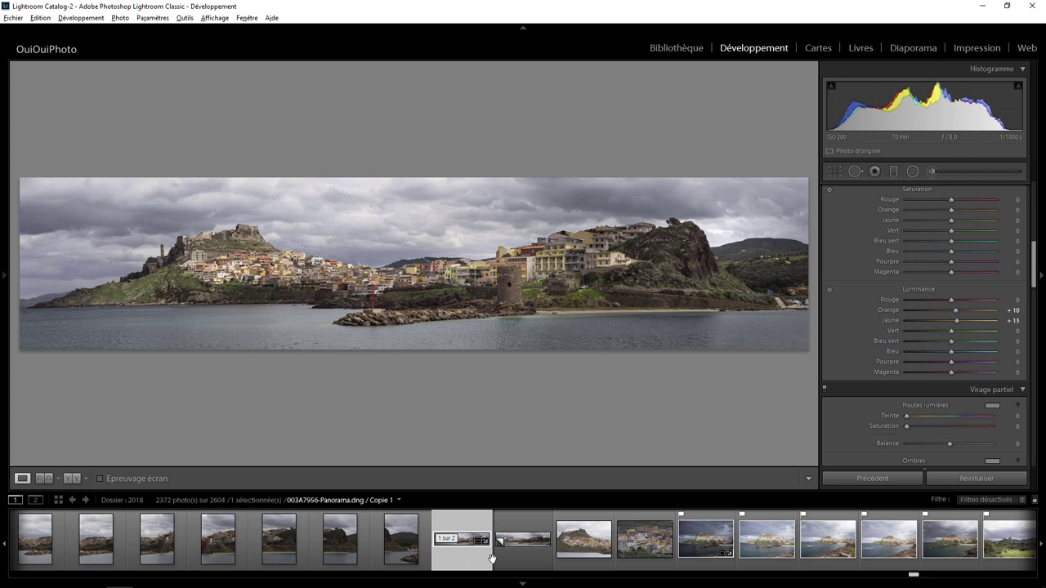
left_click(516, 561)
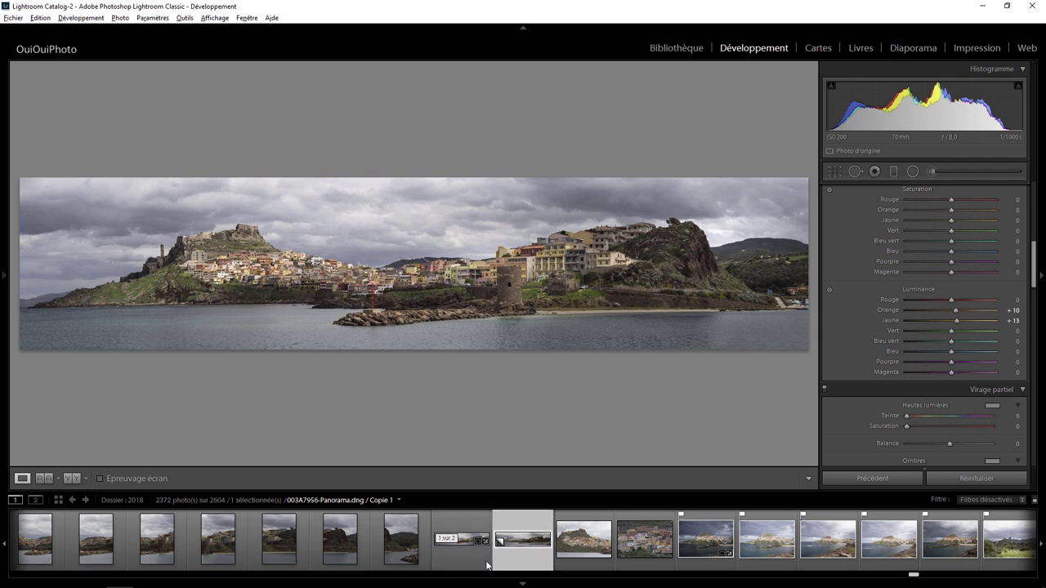
left_click(483, 563)
left_click(471, 566)
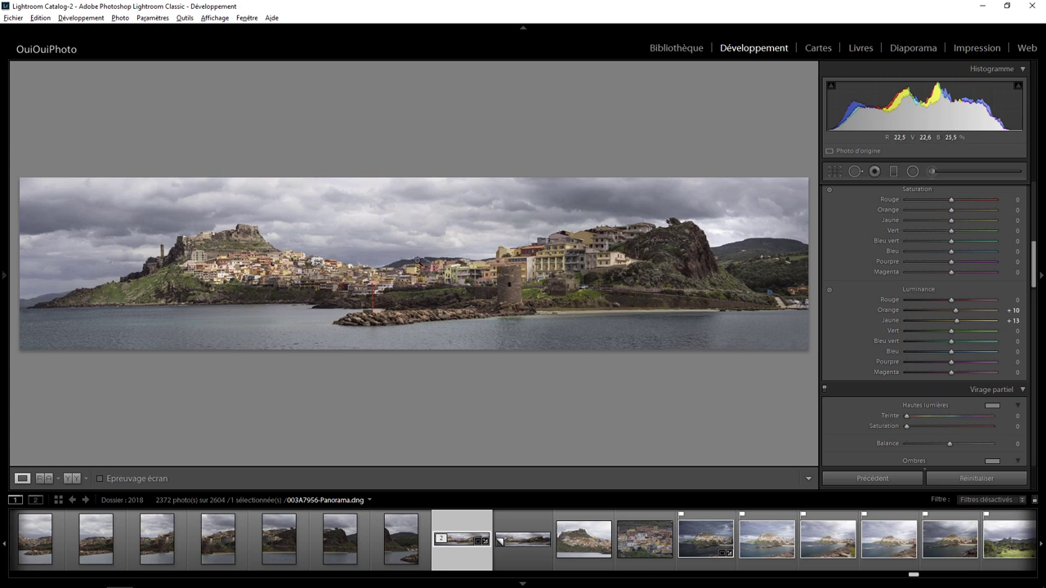
Export the panorama with the Temp HD preset, using sRGB and Output Sharpening for Screen.
right_click(417, 260)
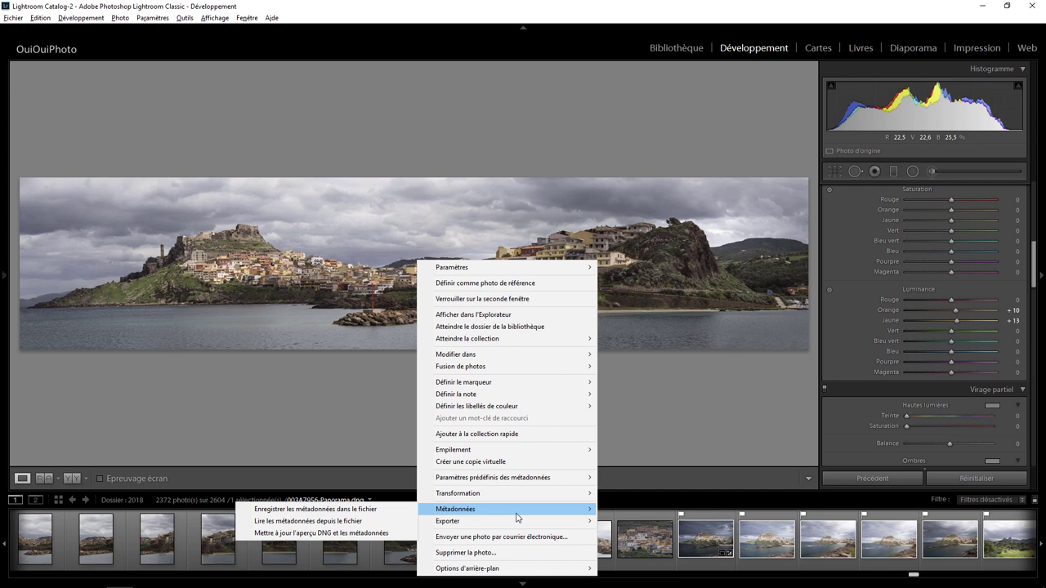
mouse_move(507, 521)
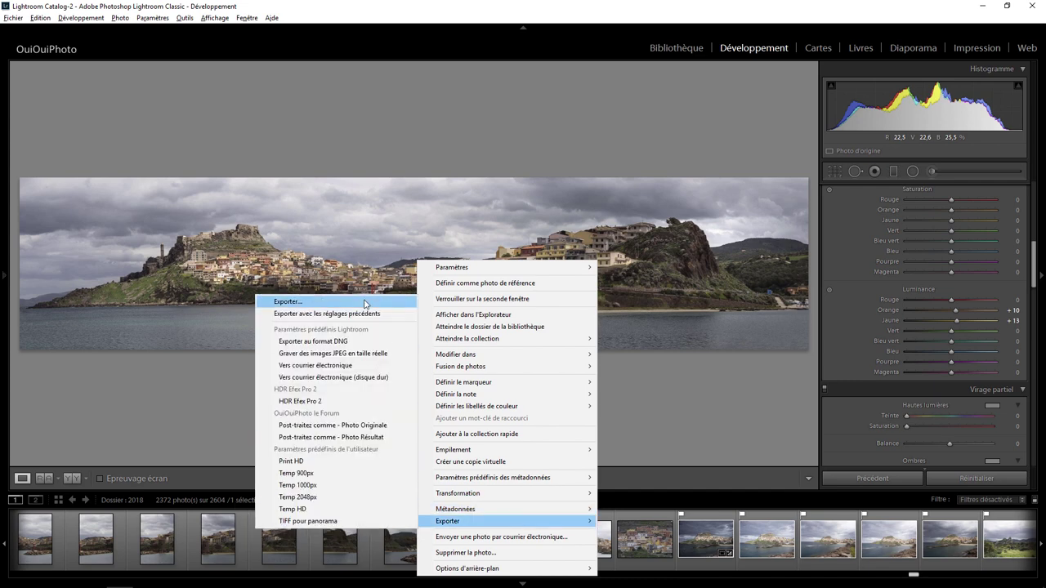
left_click(365, 302)
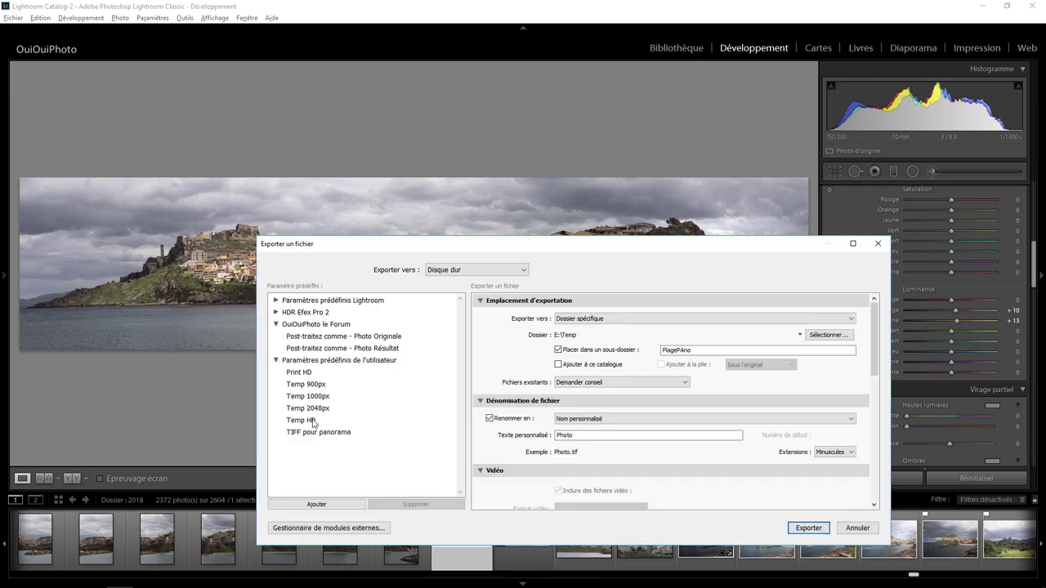
left_click(313, 422)
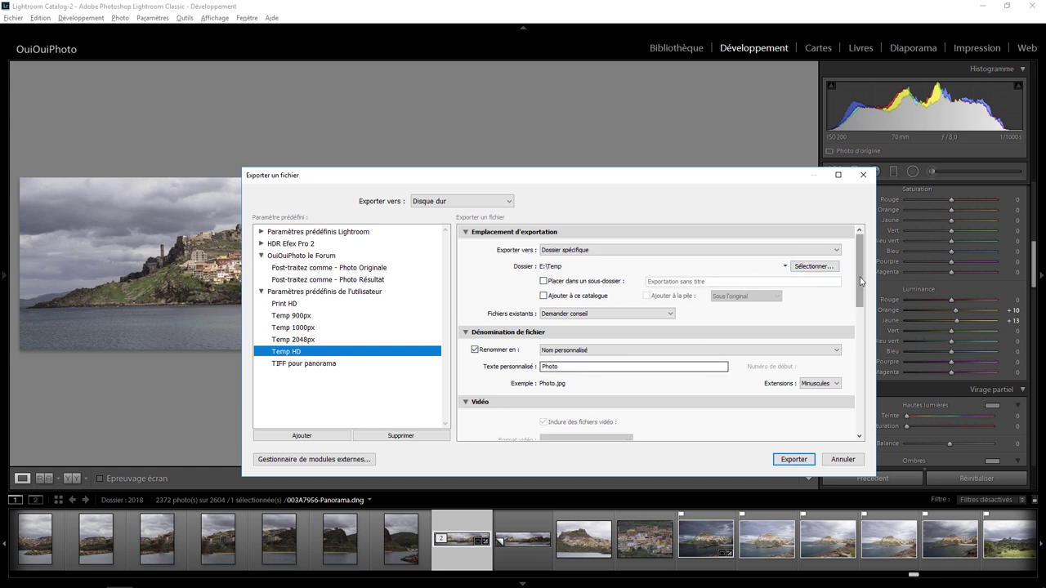
scroll(864, 283, "down", 1)
scroll(863, 283, "up", 1)
left_click_drag(862, 273, 864, 350)
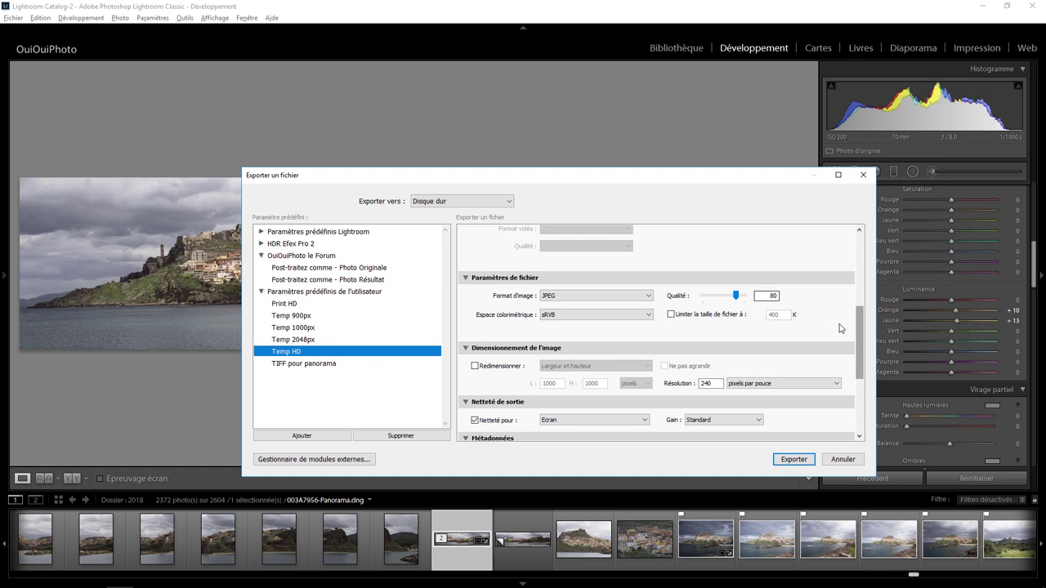
left_click_drag(858, 329, 856, 357)
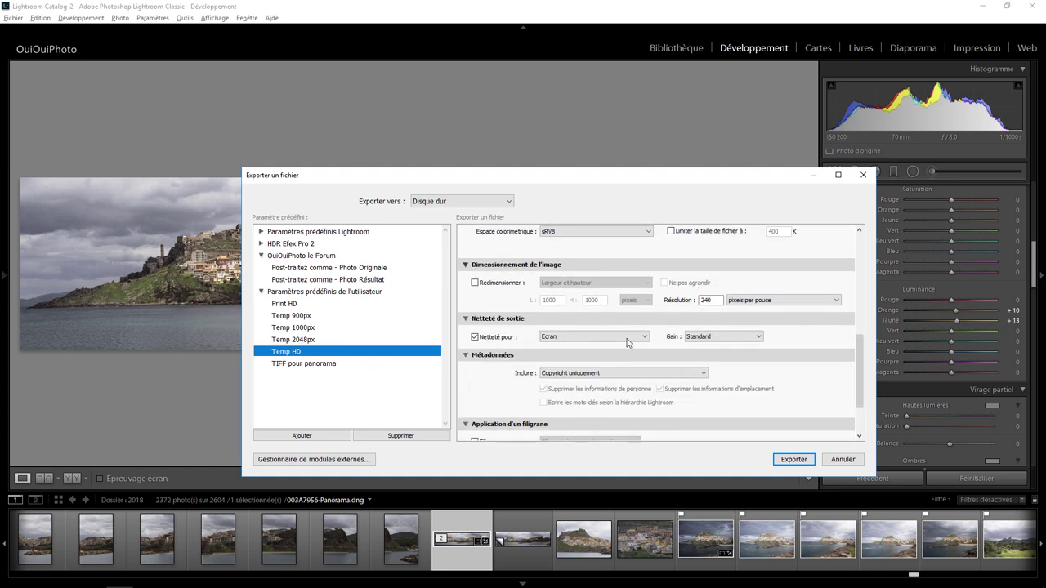
left_click_drag(858, 351, 853, 372)
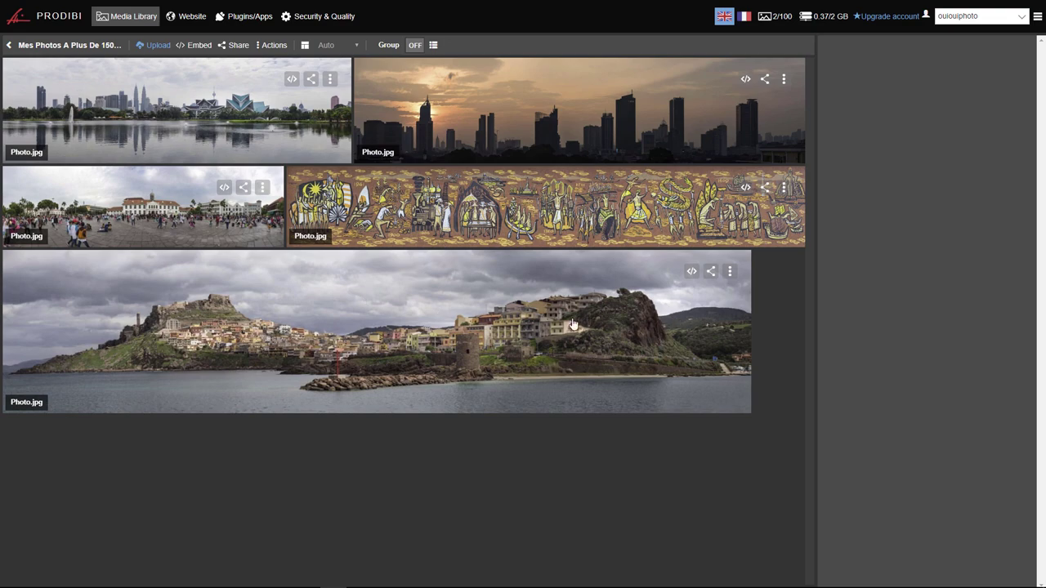
left_click(261, 335)
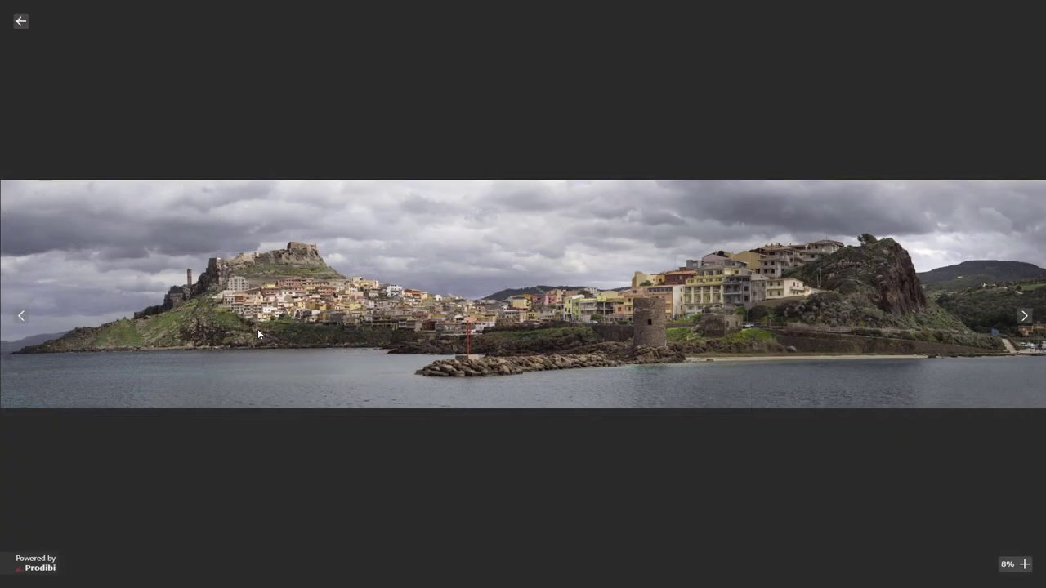
scroll(301, 302, "up", 2)
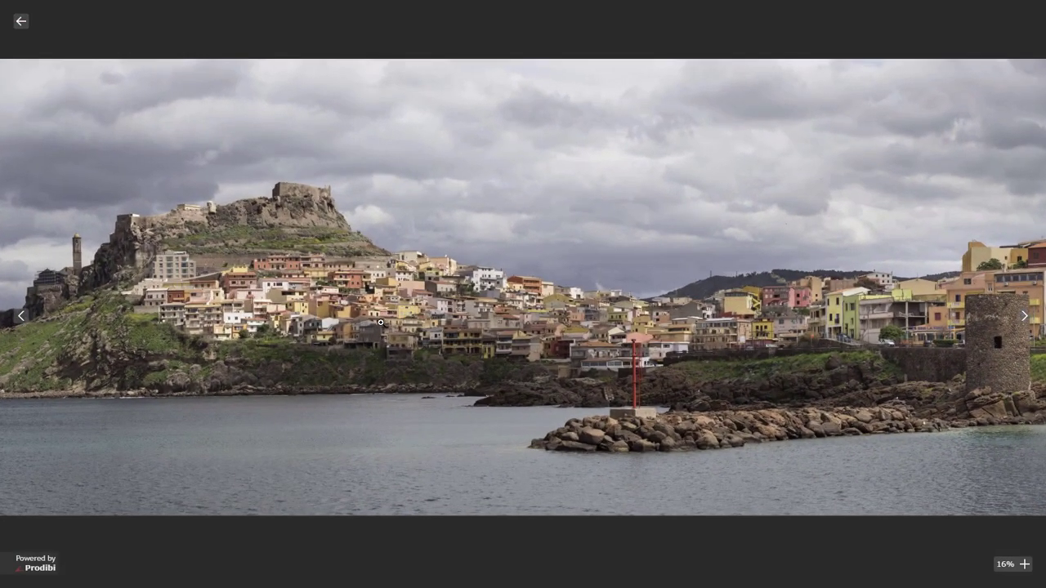
scroll(325, 315, "up", 1)
scroll(349, 337, "up", 1)
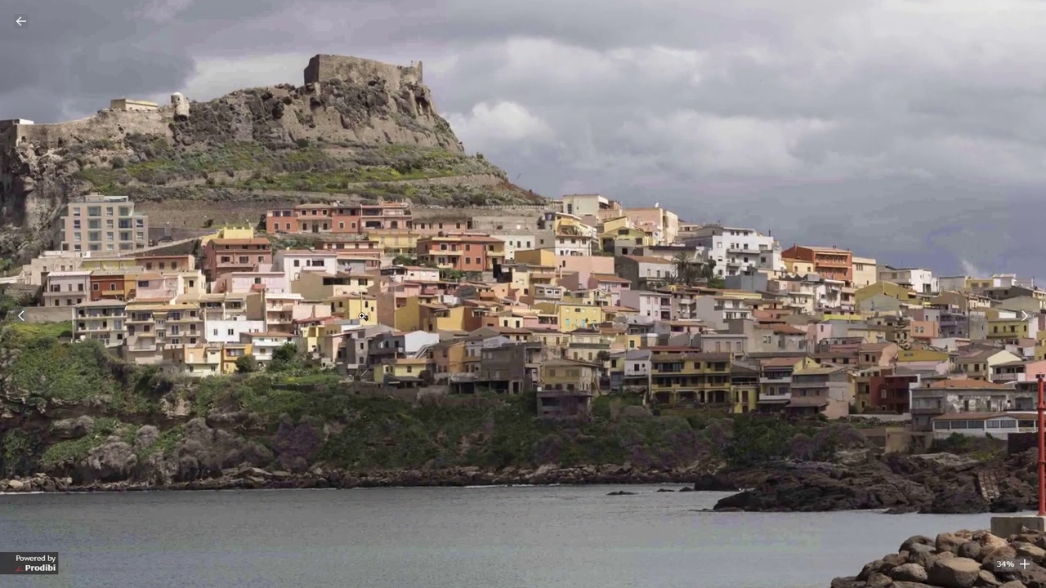
scroll(356, 284, "up", 2)
scroll(488, 299, "up", 1)
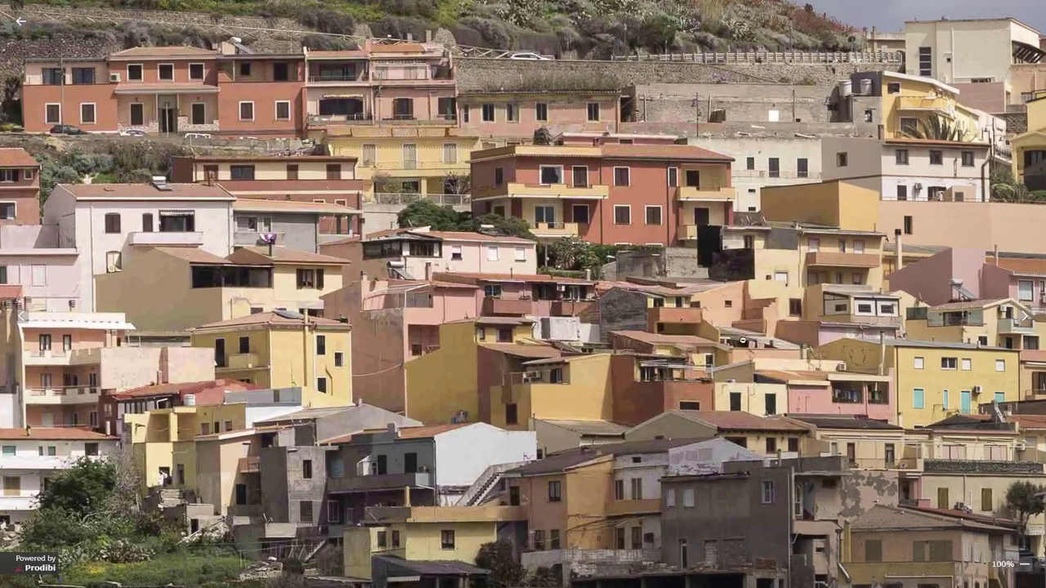
left_click_drag(850, 337, 237, 281)
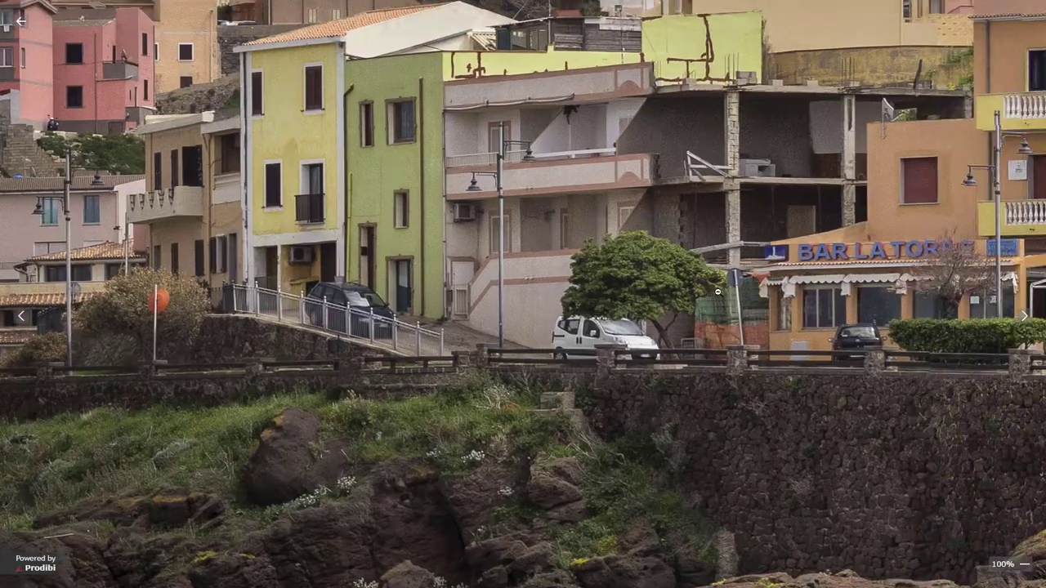
scroll(718, 291, "down", 5)
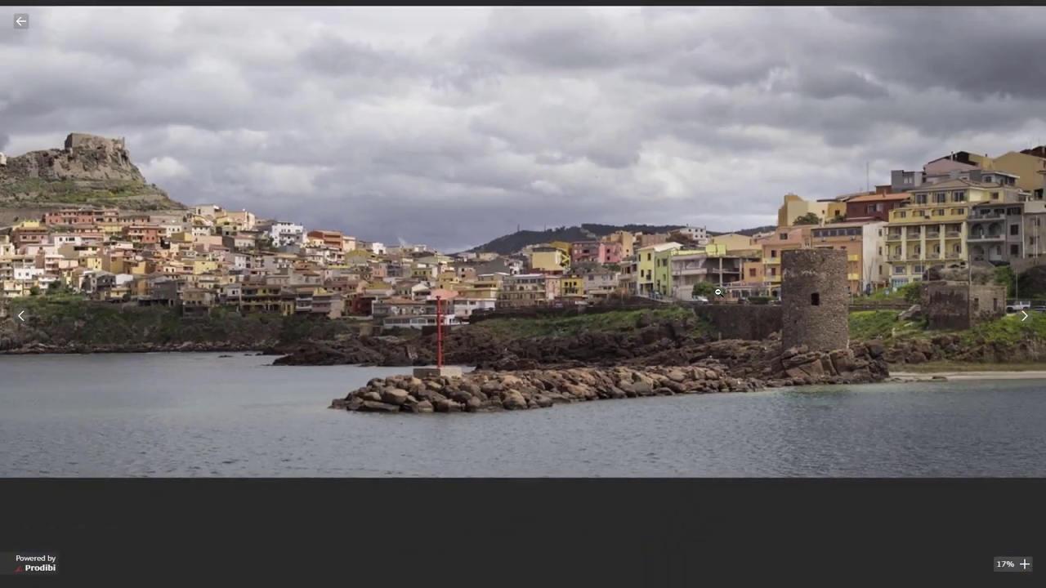
scroll(717, 292, "down", 3)
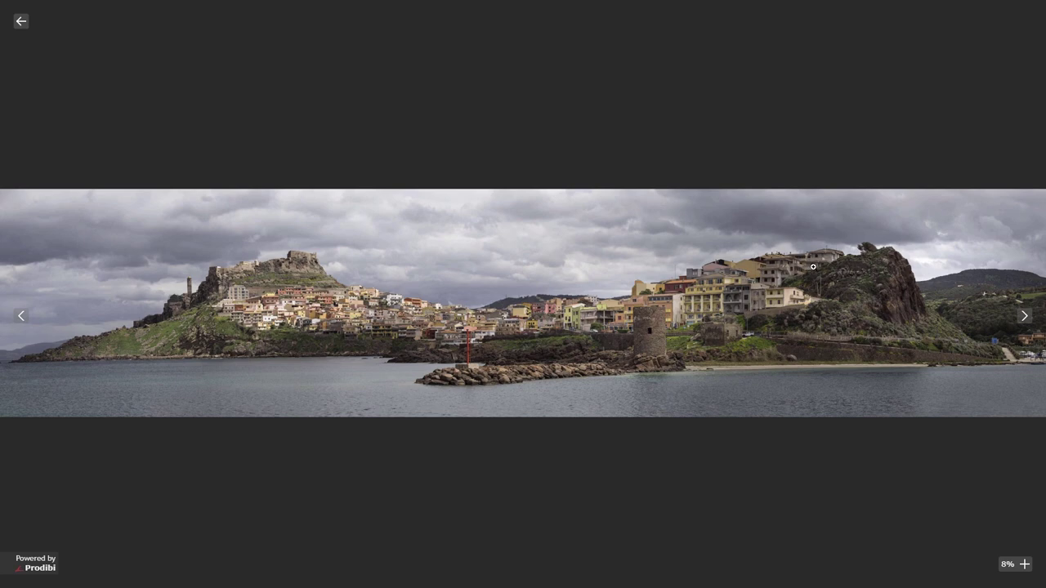
scroll(654, 333, "up", 2)
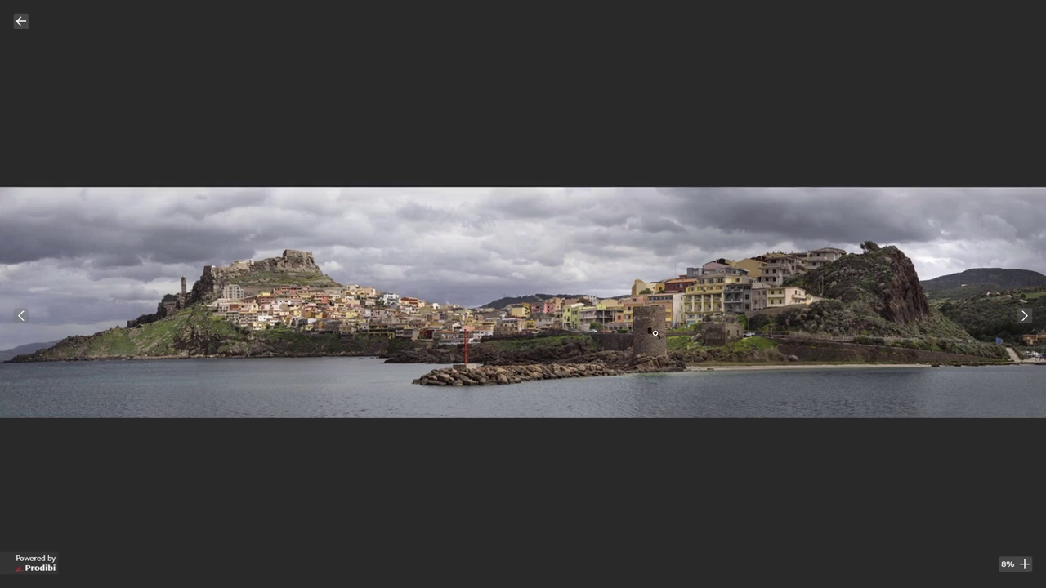
scroll(655, 333, "up", 1)
scroll(654, 333, "up", 2)
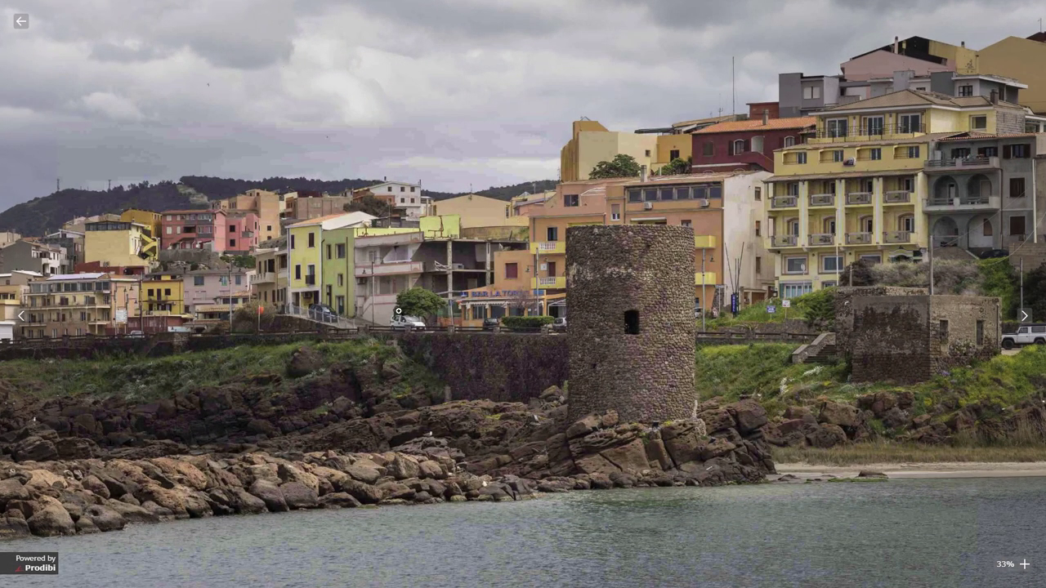
mouse_move(400, 312)
left_mouse_down()
mouse_move(540, 336)
mouse_move(252, 346)
left_mouse_up()
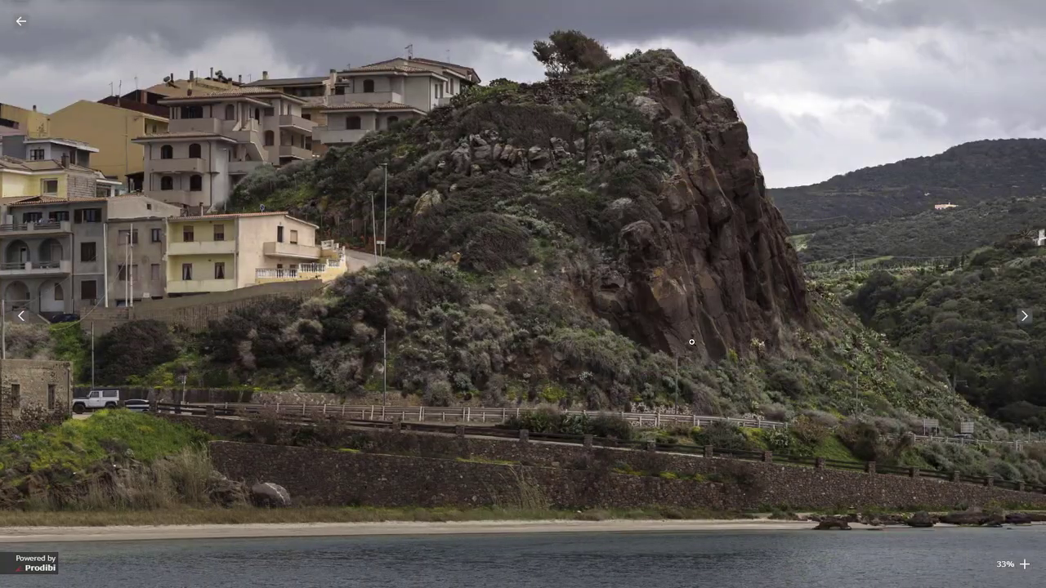
left_click_drag(694, 343, 360, 430)
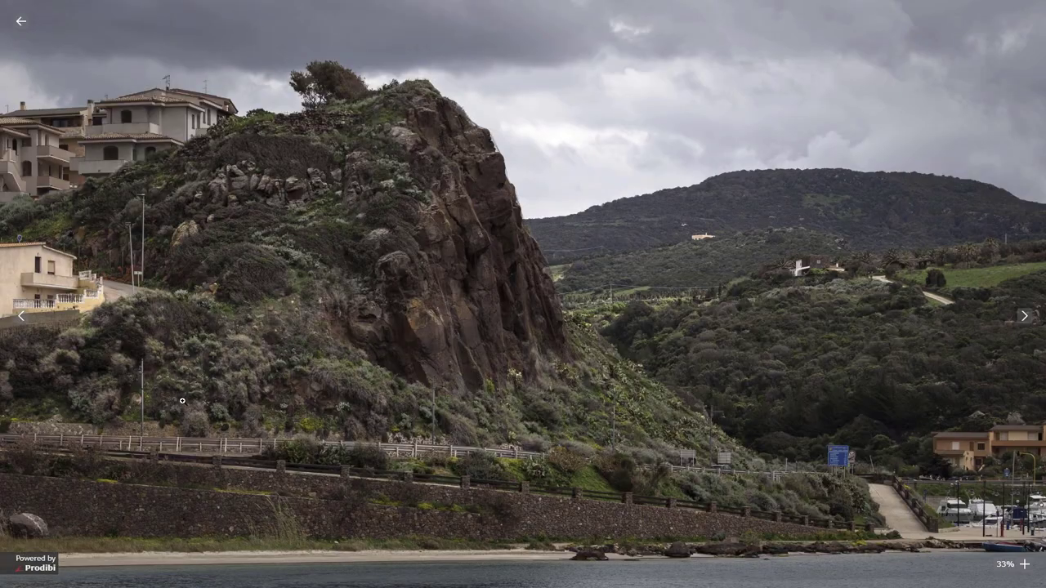
left_click(844, 455)
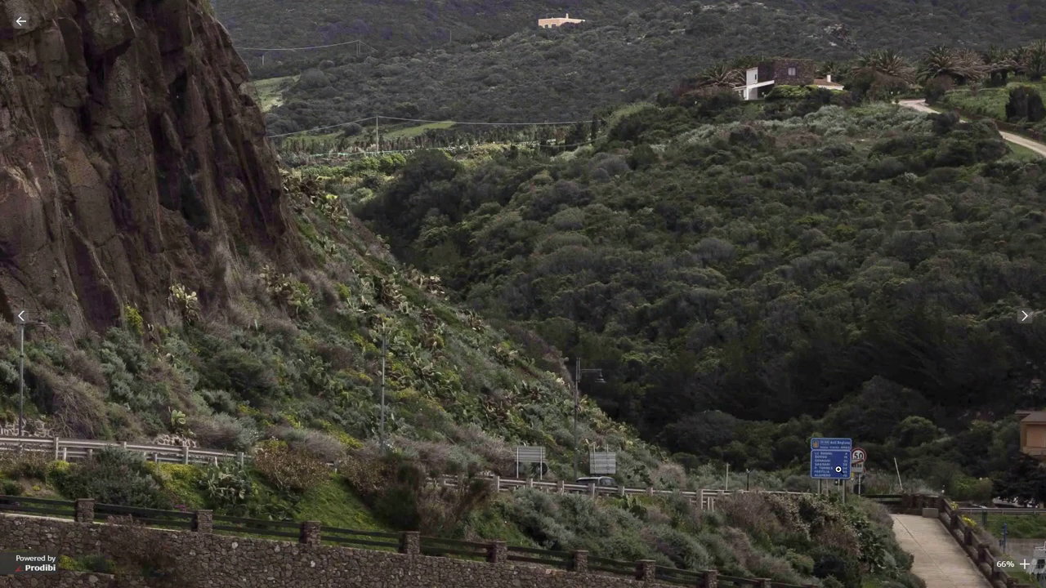
left_click(838, 469)
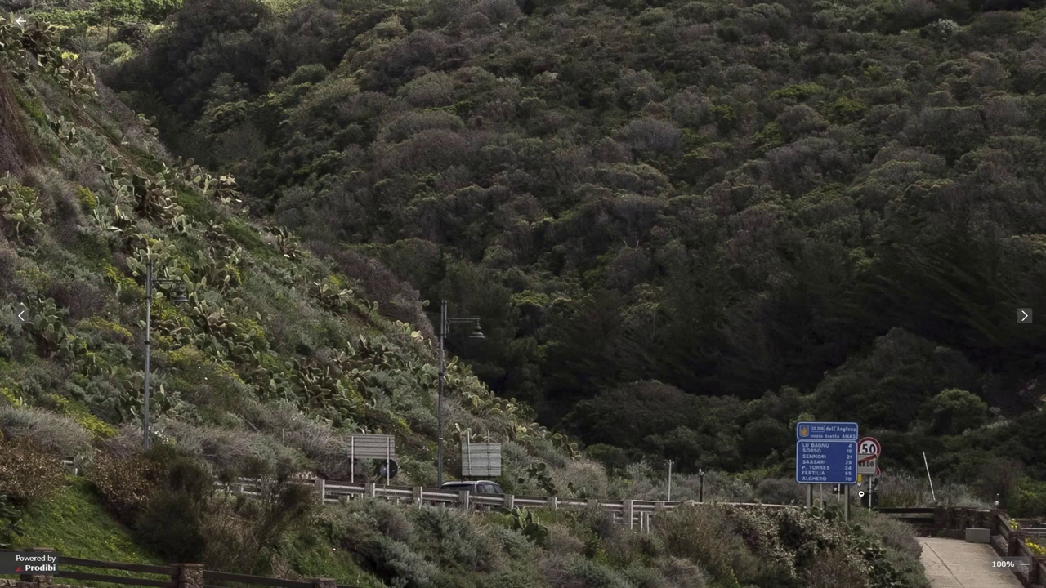
left_click(319, 409)
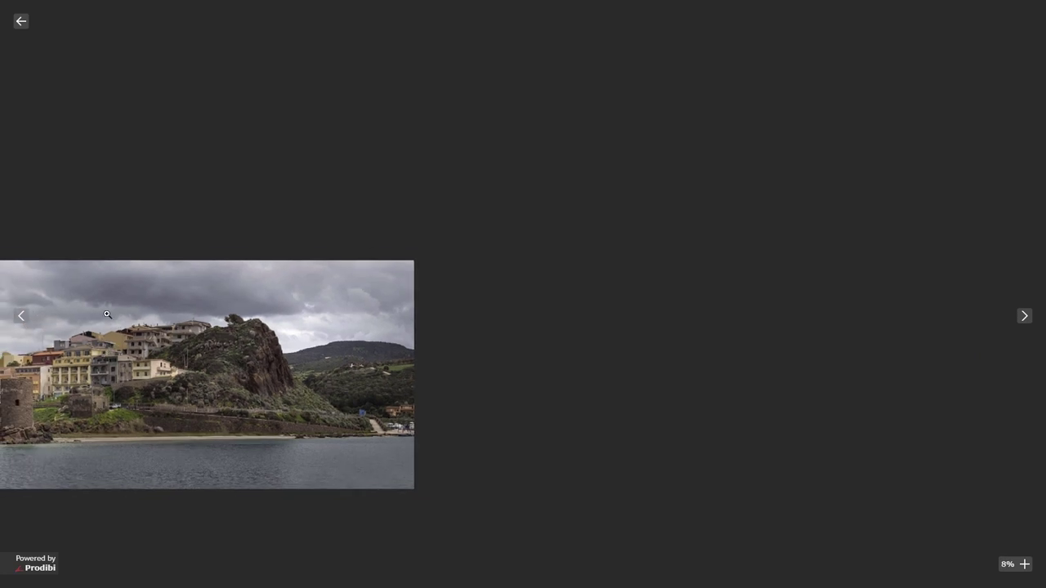
Back in the Prodibi library, open the panorama's Share panel and select its link.
left_click(21, 22)
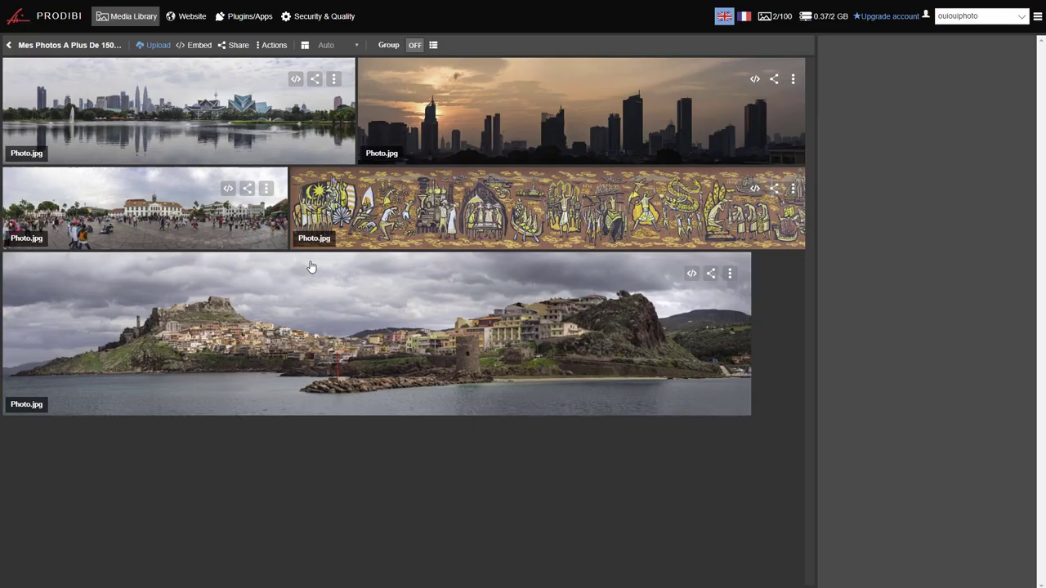
left_click(713, 277)
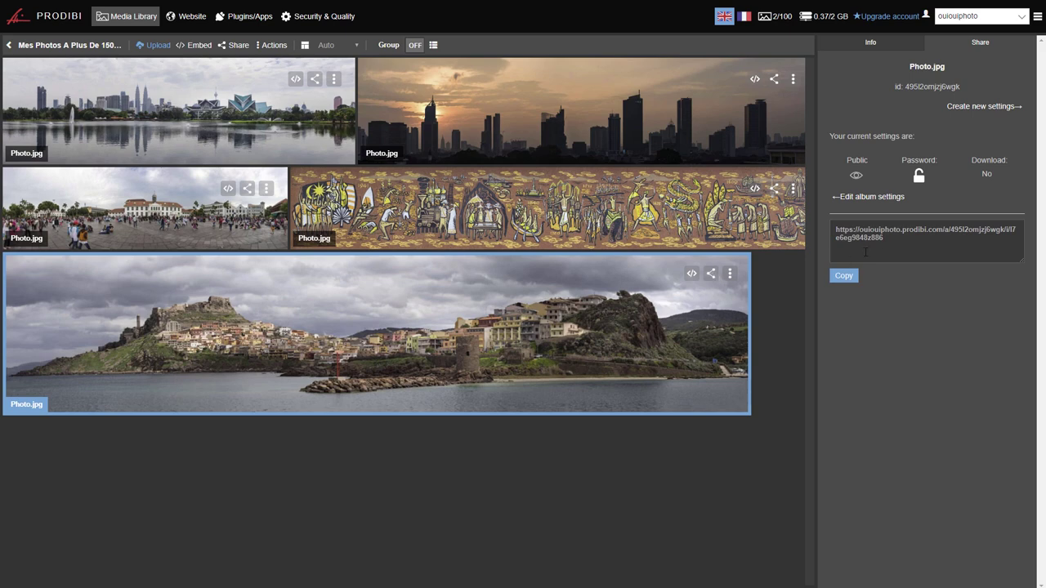
triple_click(893, 239)
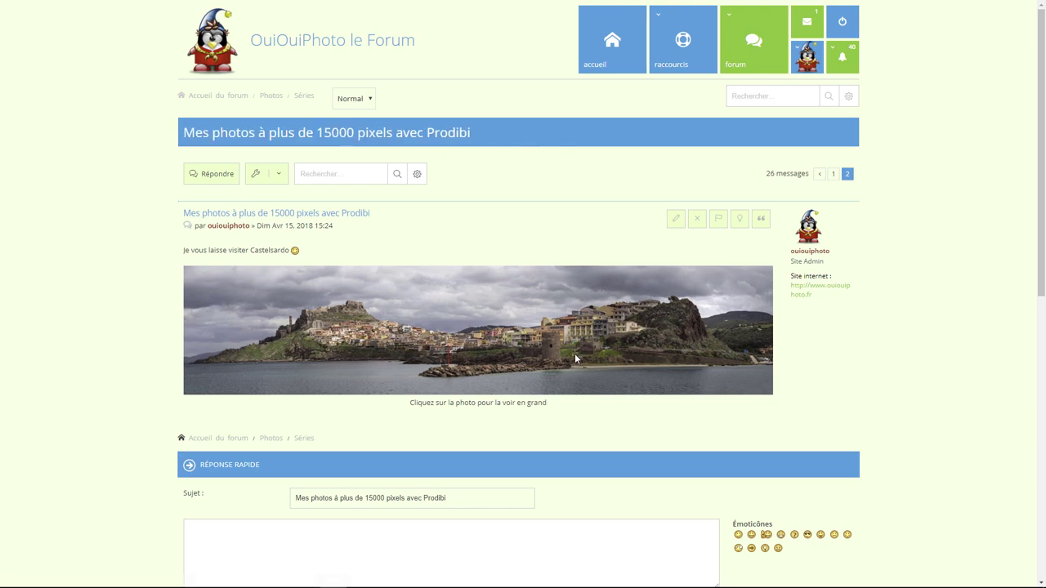
left_click(503, 341)
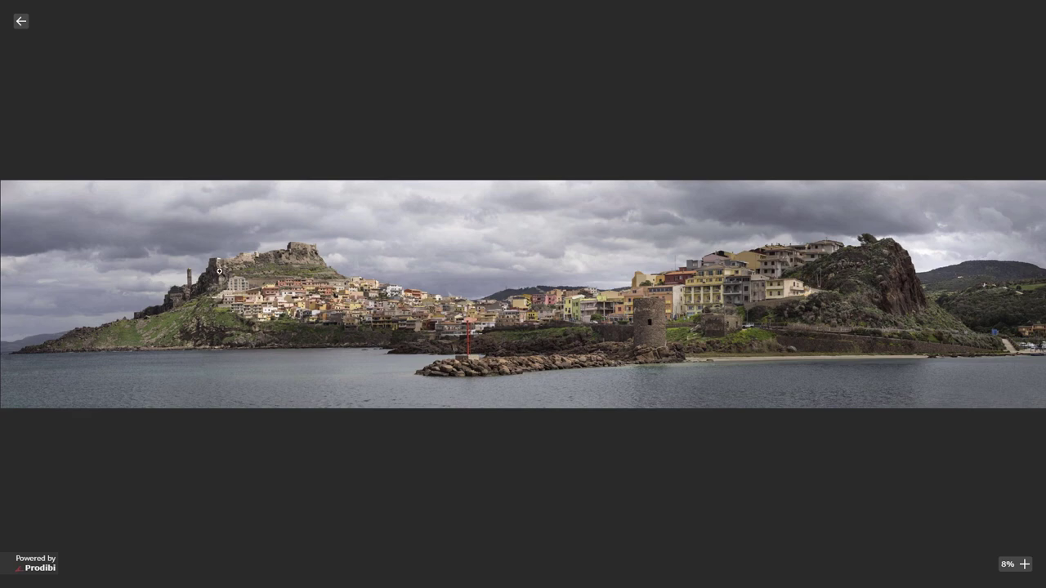
scroll(332, 309, "up", 2)
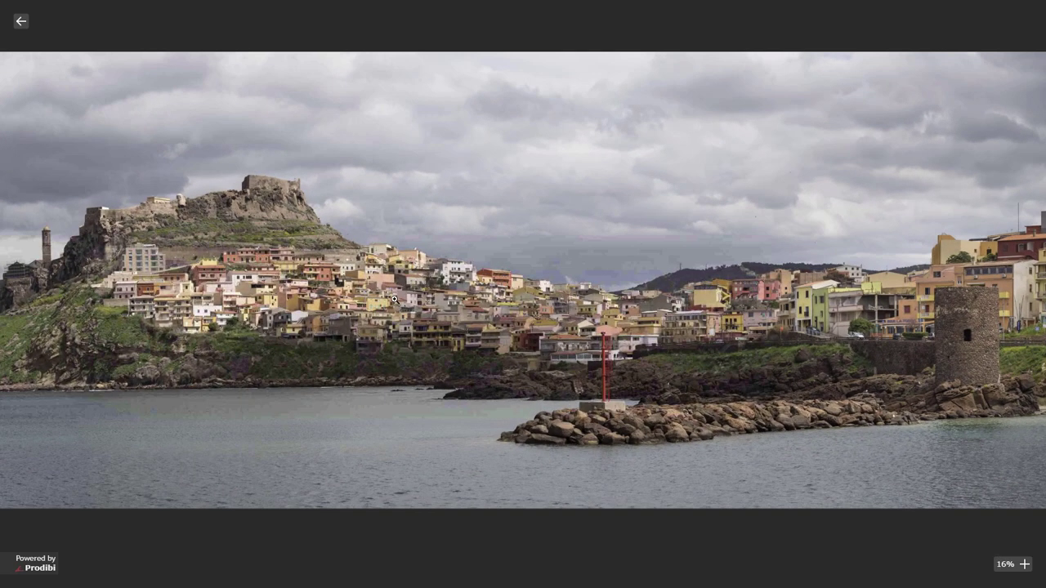
scroll(394, 299, "up", 1)
scroll(394, 300, "up", 1)
scroll(664, 387, "up", 2)
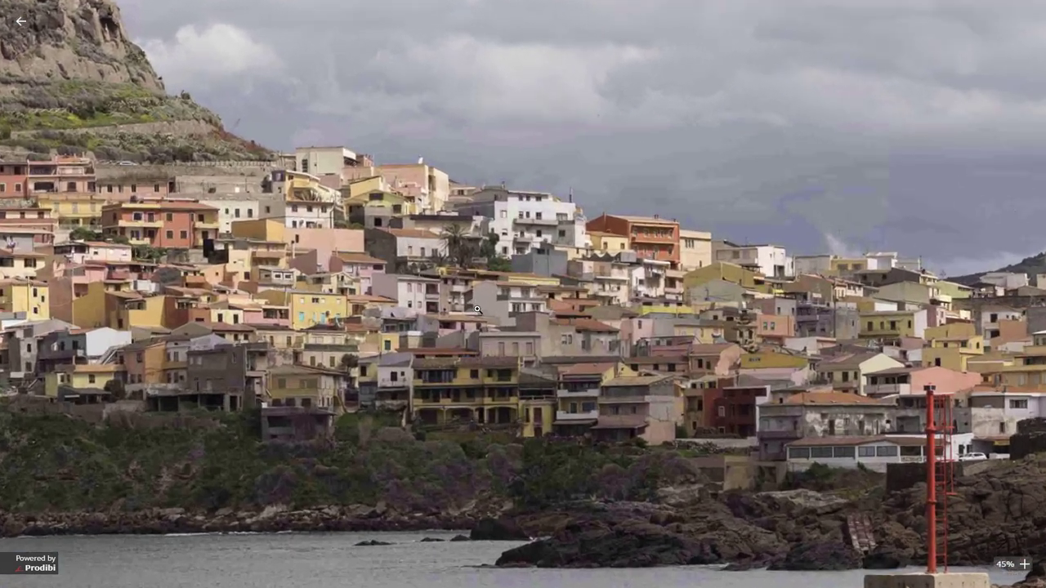
left_click_drag(664, 387, 236, 371)
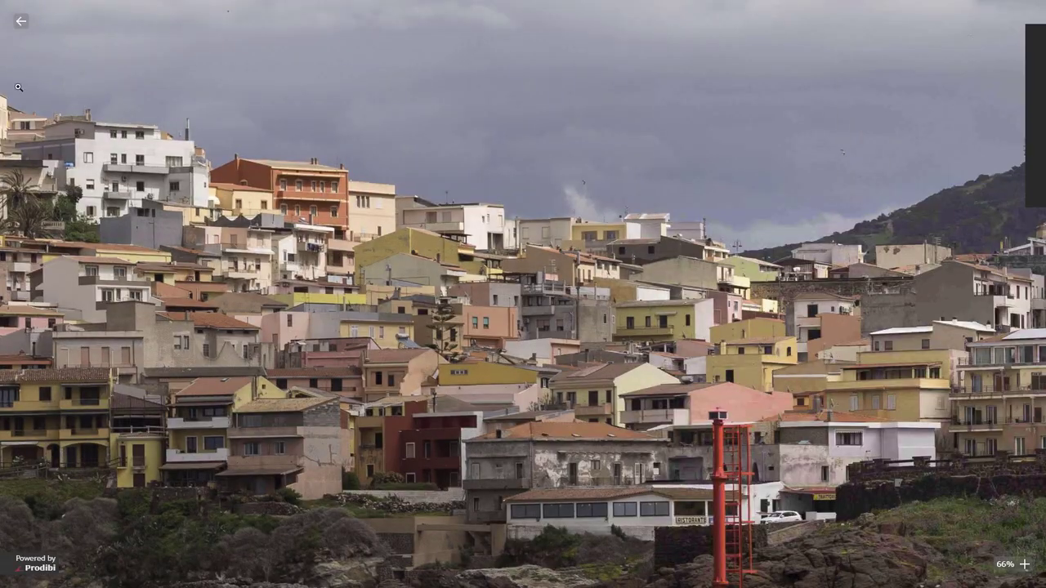
left_click(22, 22)
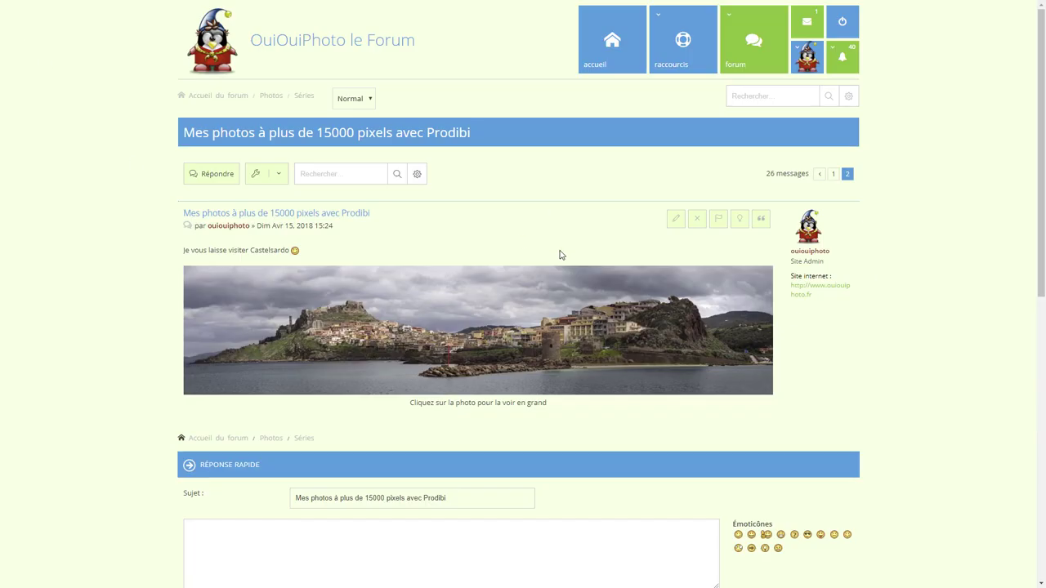